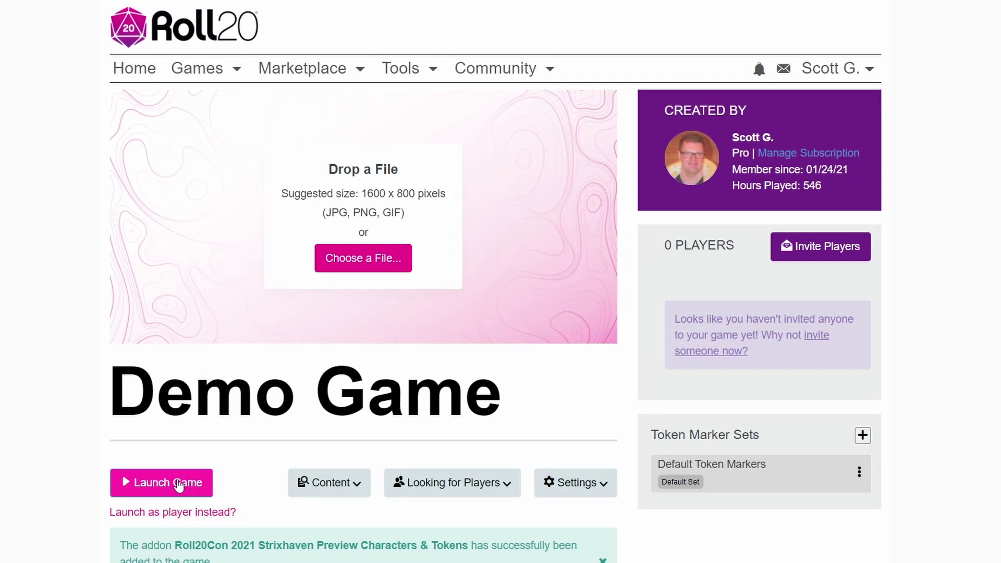
# Launch the Demo Game, then create a new blank page and open it on the tabletop.
pyautogui.click(173, 482)
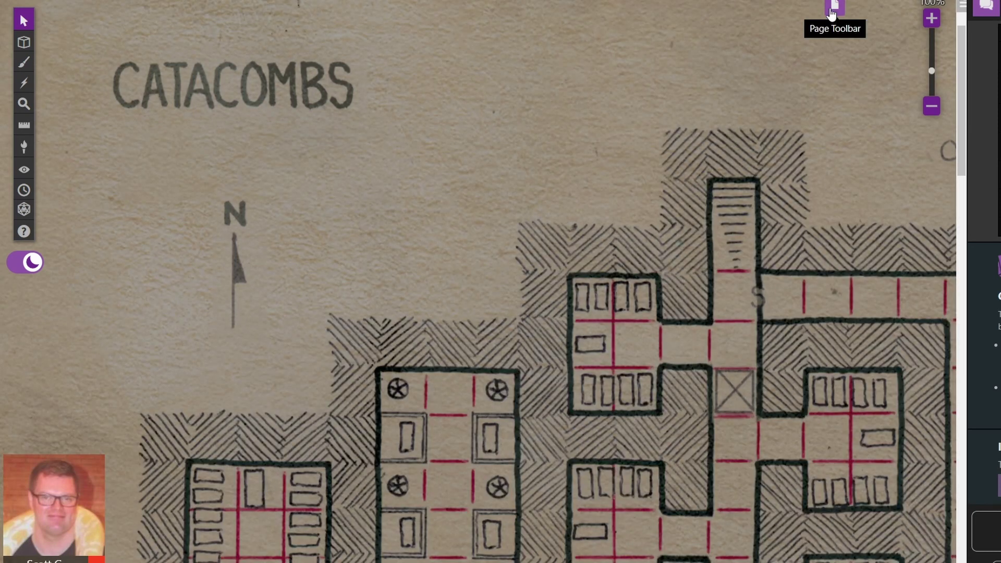
pyautogui.click(835, 8)
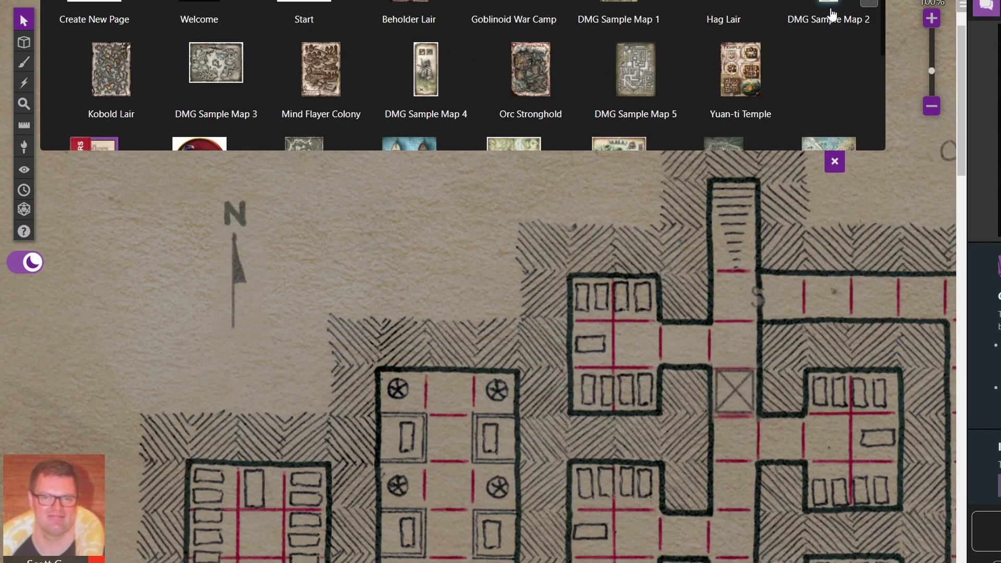
pyautogui.moveTo(356, 36)
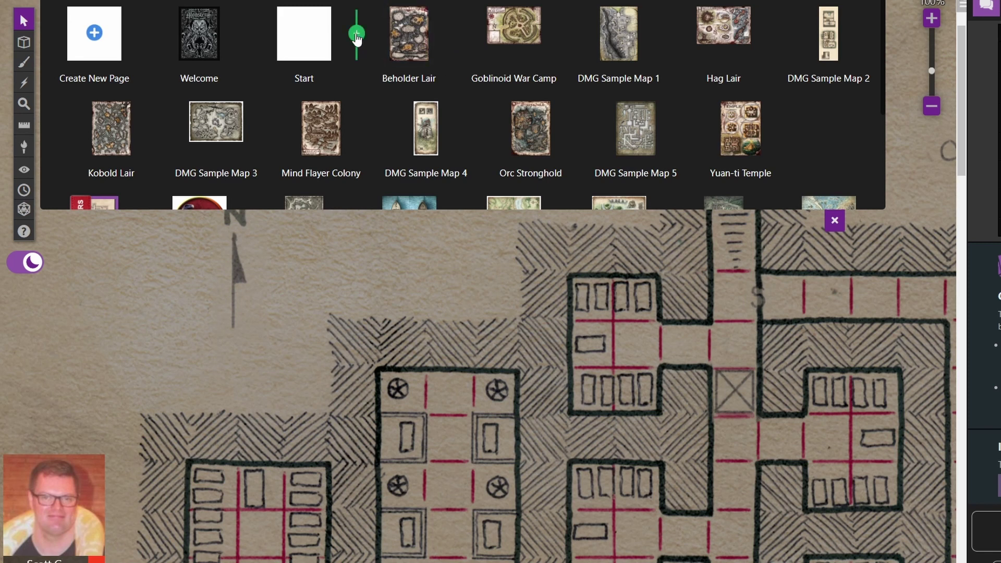
pyautogui.scroll(-3, 359, 81)
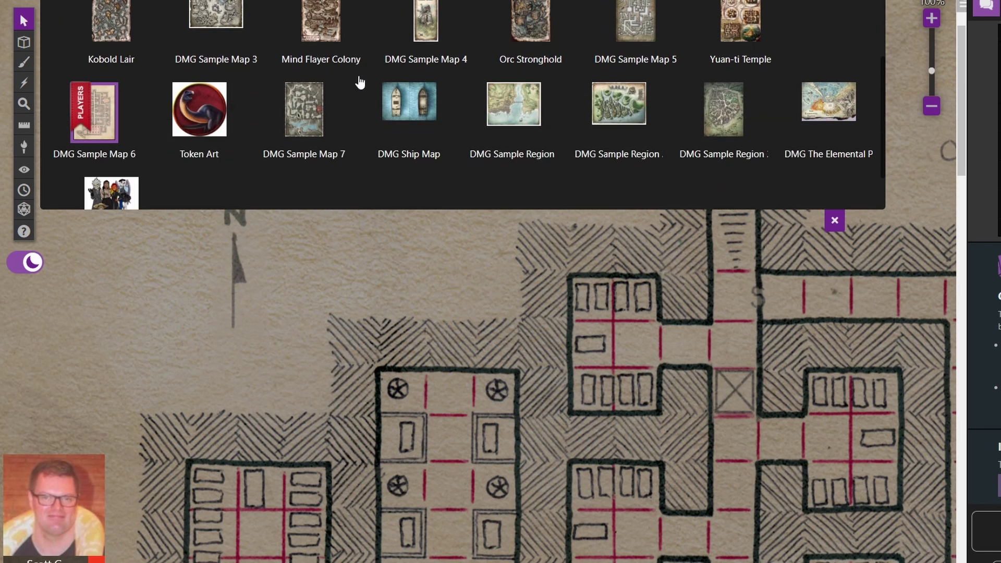
pyautogui.scroll(3, 359, 82)
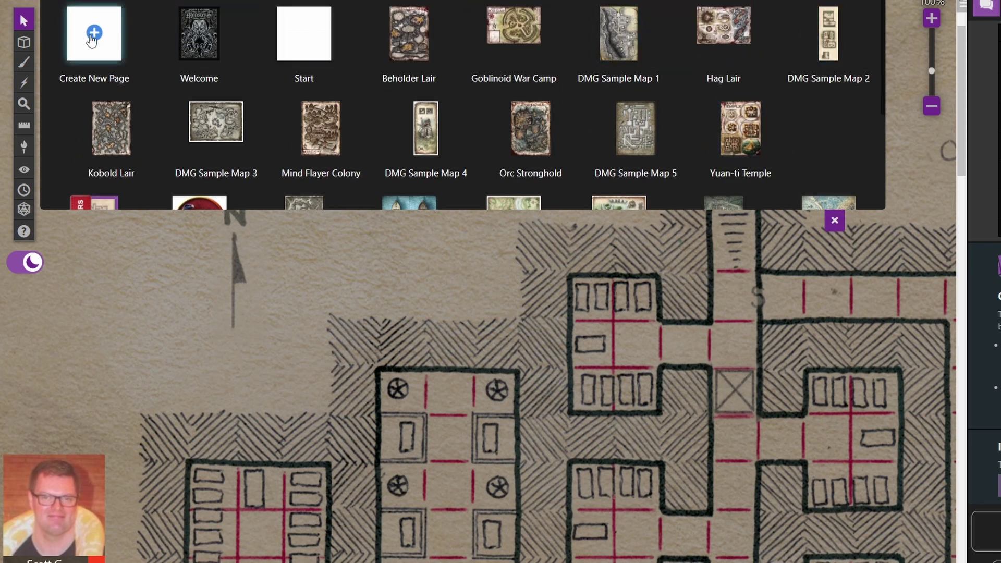
pyautogui.moveTo(243, 116)
pyautogui.scroll(-4, 243, 117)
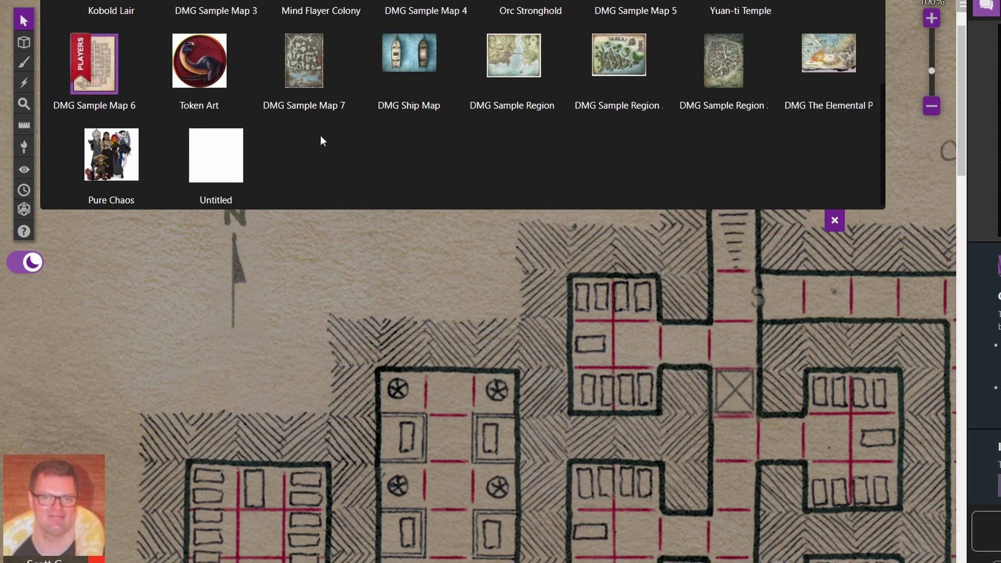
pyautogui.click(215, 166)
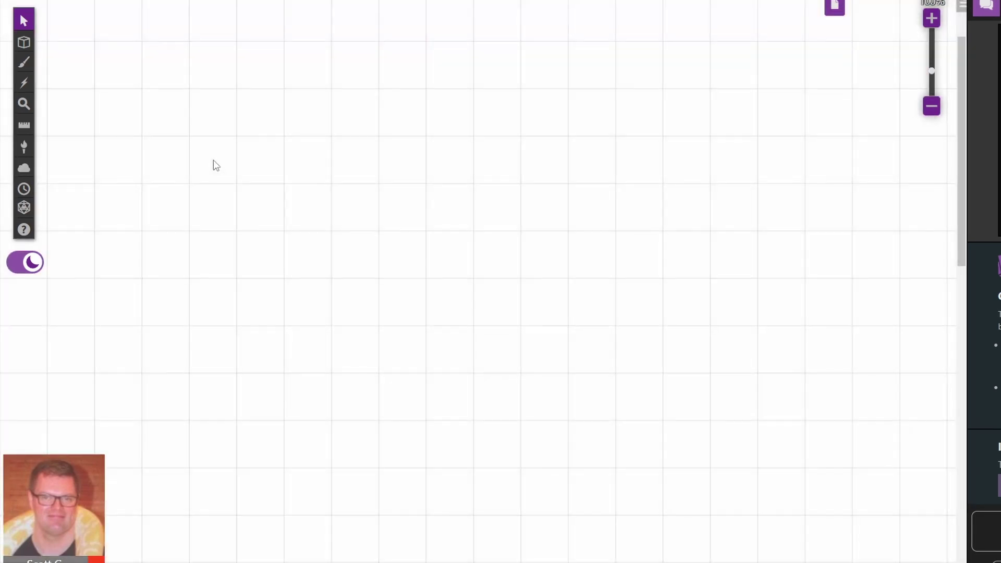
# Rename the new untitled page as New Tavern.
pyautogui.click(843, 12)
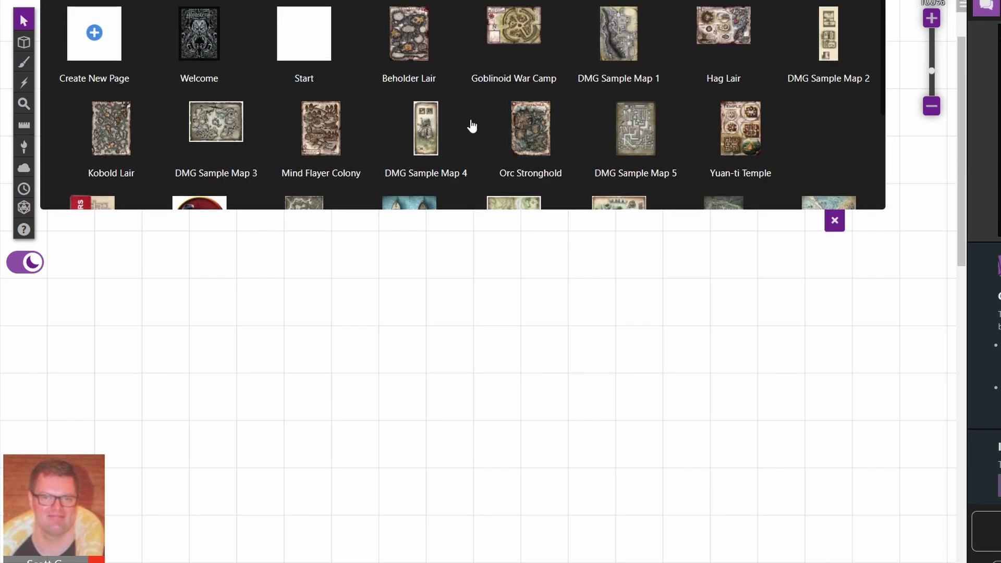
pyautogui.scroll(-4, 459, 130)
pyautogui.click(223, 194)
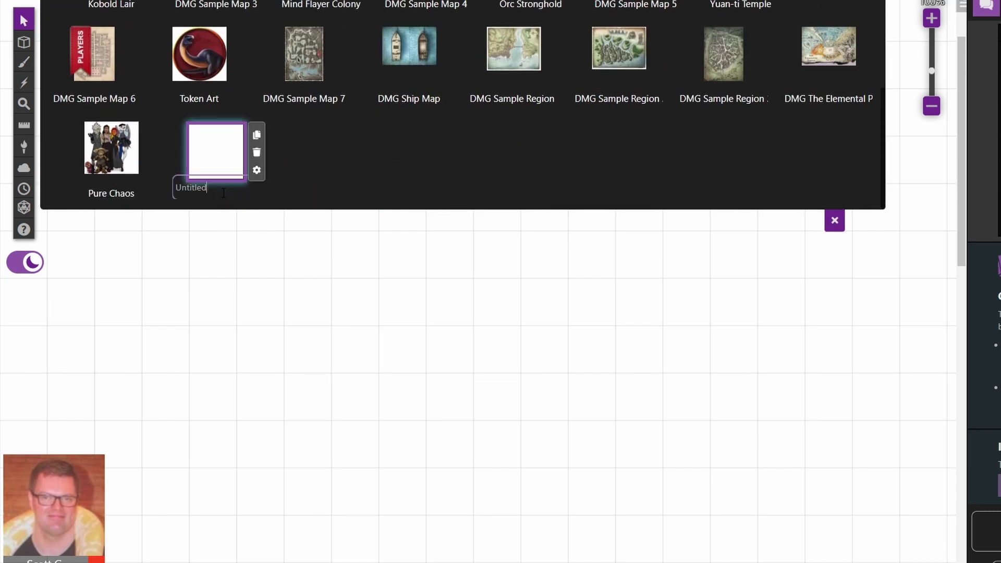
pyautogui.doubleClick(219, 192)
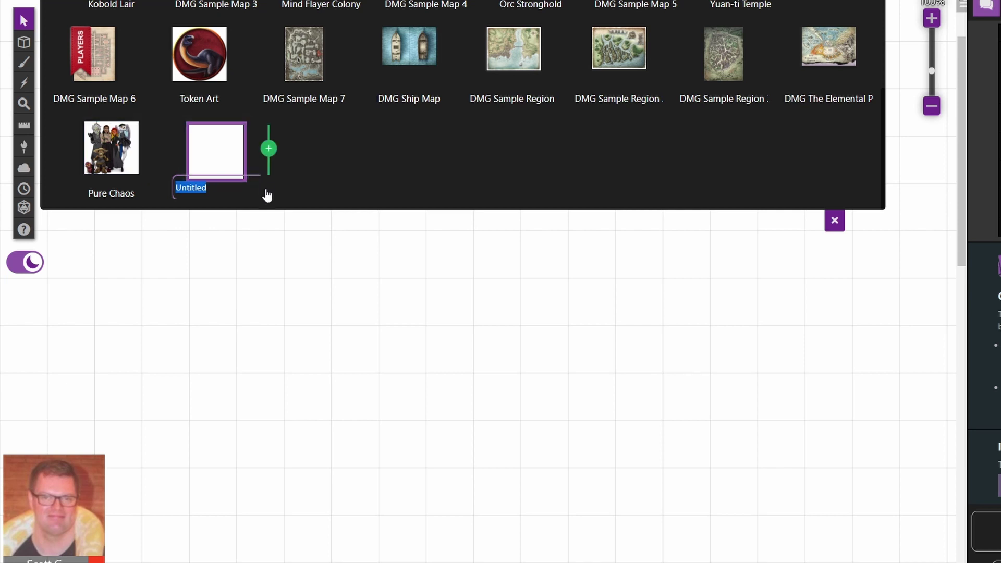
pyautogui.write('New Tavern')
pyautogui.press('Return')
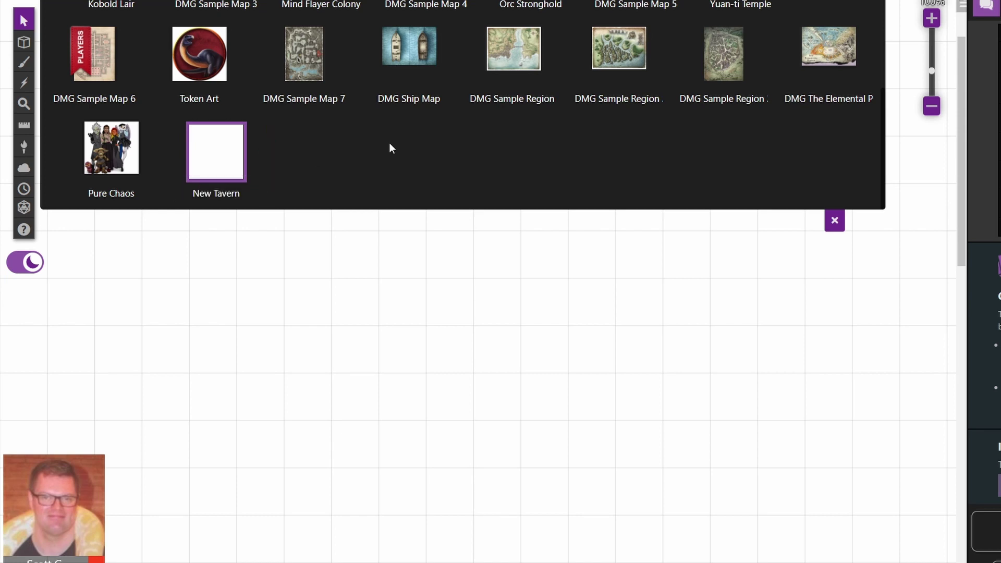
# Open the New Tavern page's settings and check the image dimensions in the file properties of NewTavernWithGrid.png in File Explorer.
pyautogui.click(257, 172)
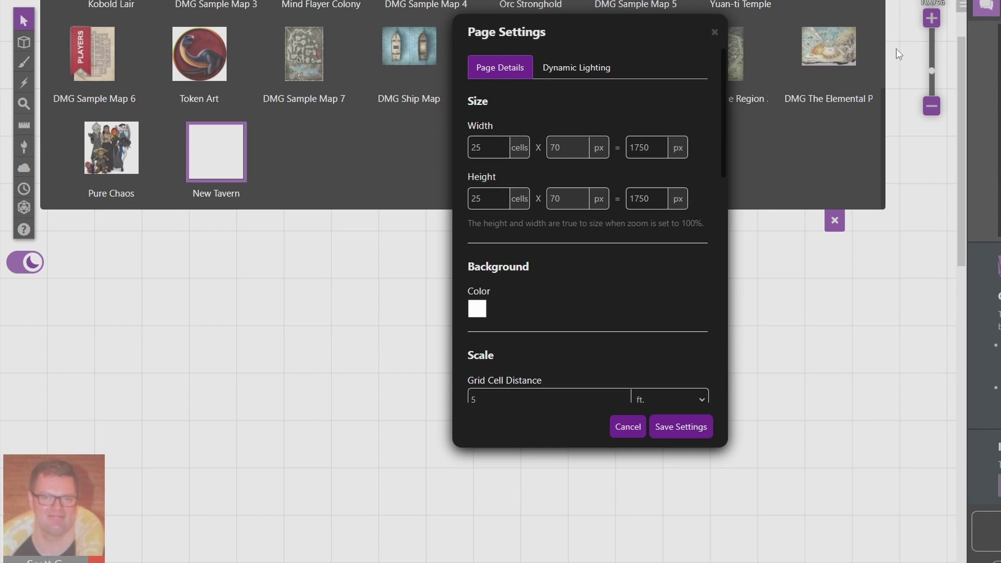
pyautogui.moveTo(0, 219); pyautogui.dragTo(333, 96)
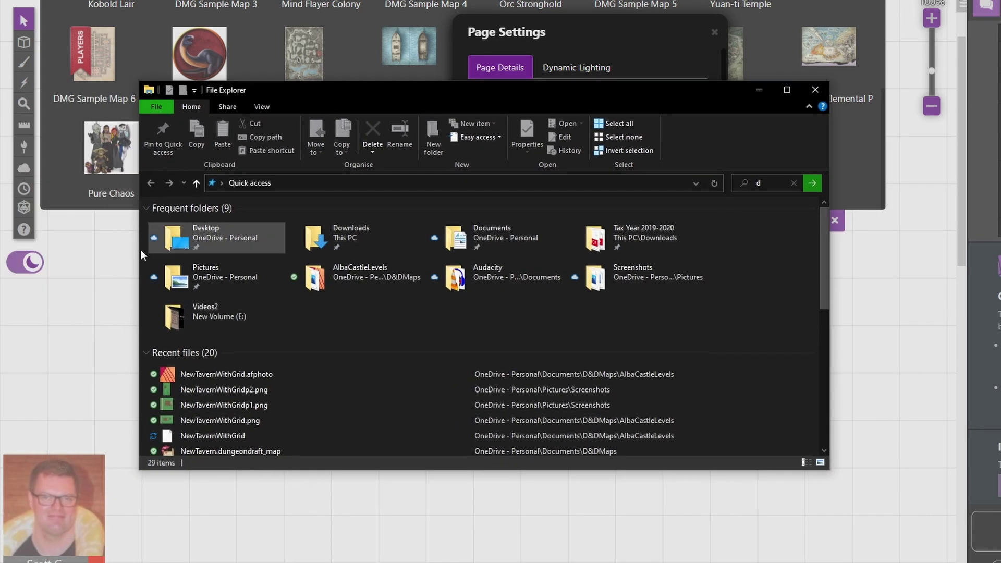
pyautogui.click(197, 420)
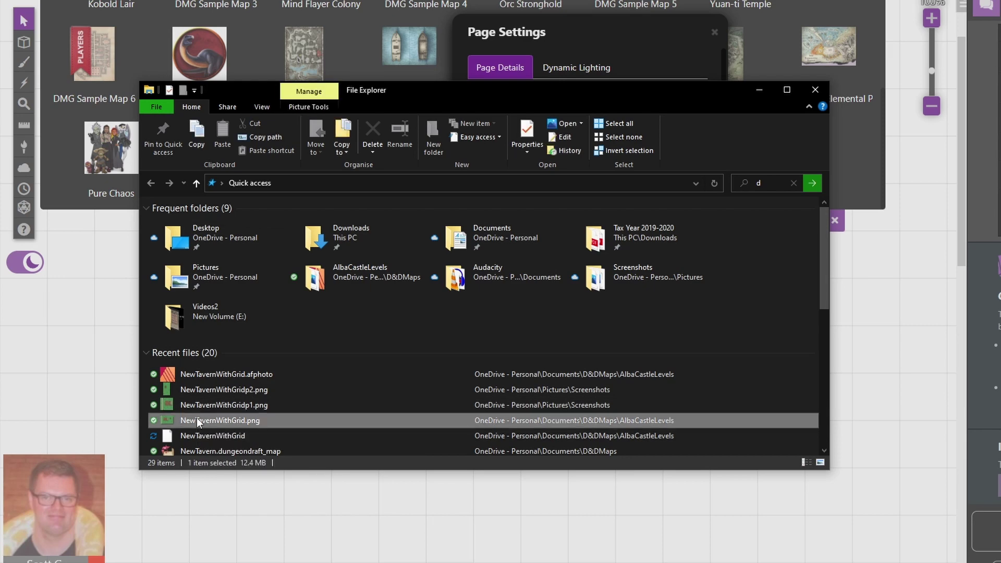
pyautogui.rightClick(196, 418)
pyautogui.click(229, 410)
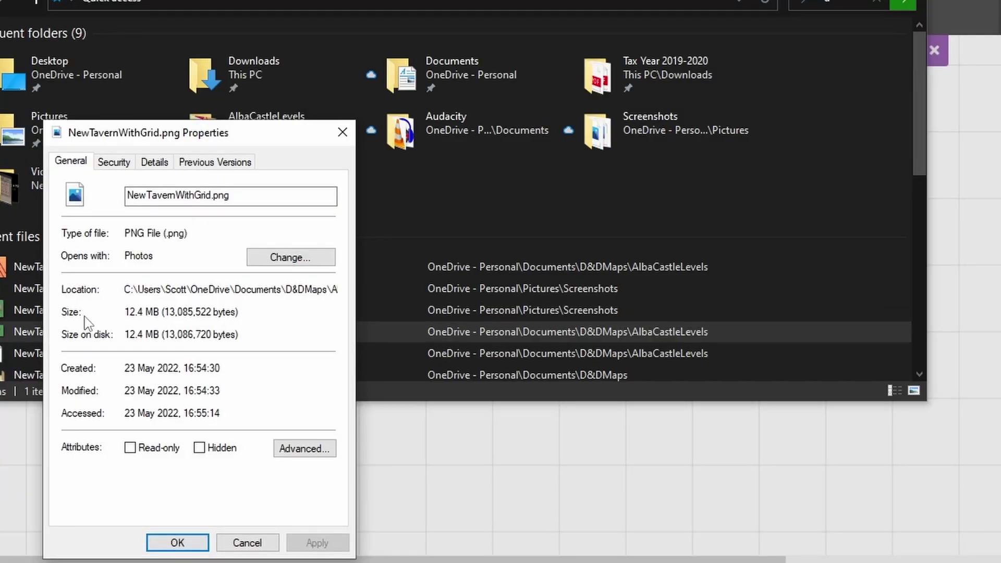
pyautogui.click(161, 164)
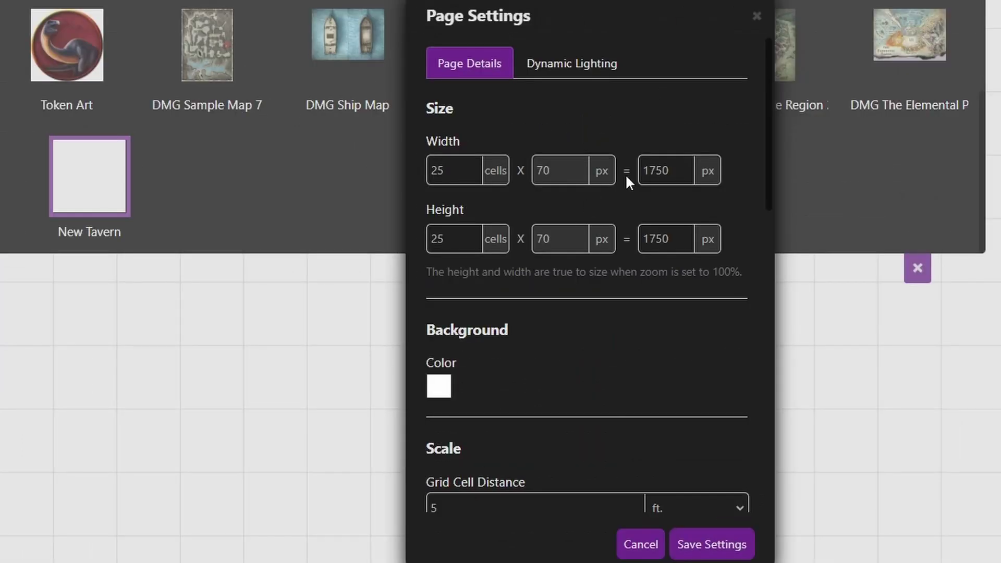
# Set the New Tavern page's width to 5600 px and its height to 3500 px.
pyautogui.moveTo(668, 171); pyautogui.dragTo(645, 171)
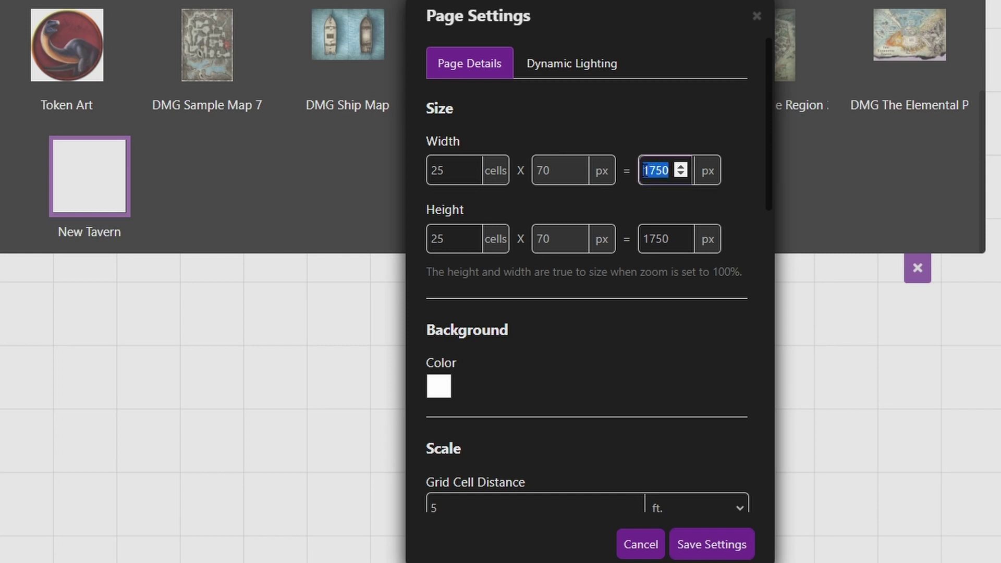
pyautogui.write('5600')
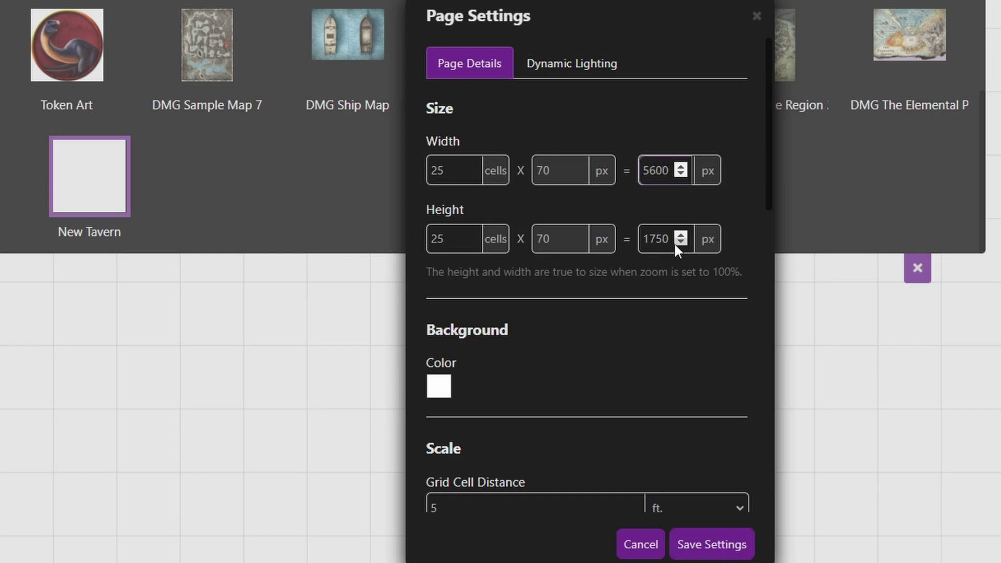
pyautogui.moveTo(670, 239); pyautogui.dragTo(638, 238)
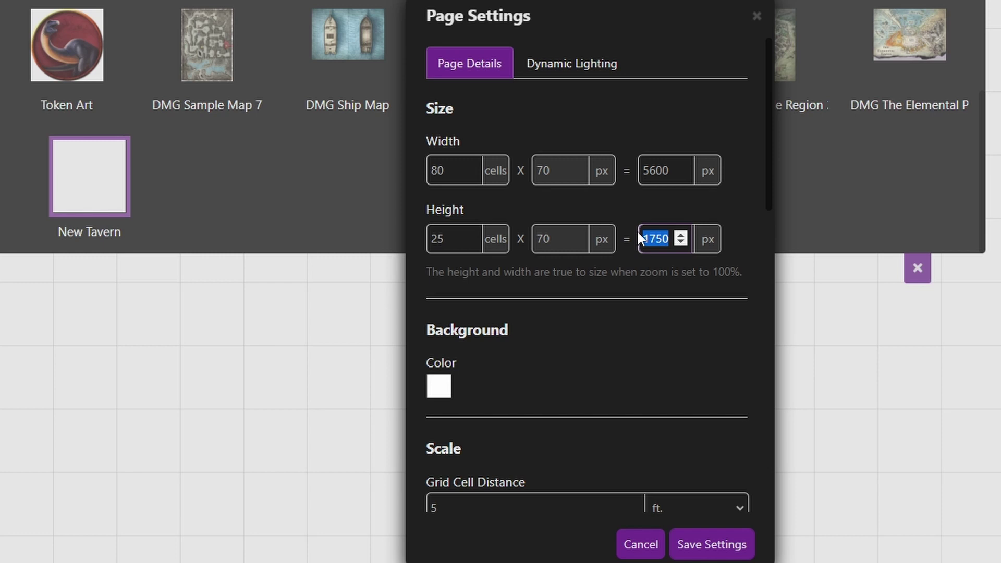
pyautogui.write('3500')
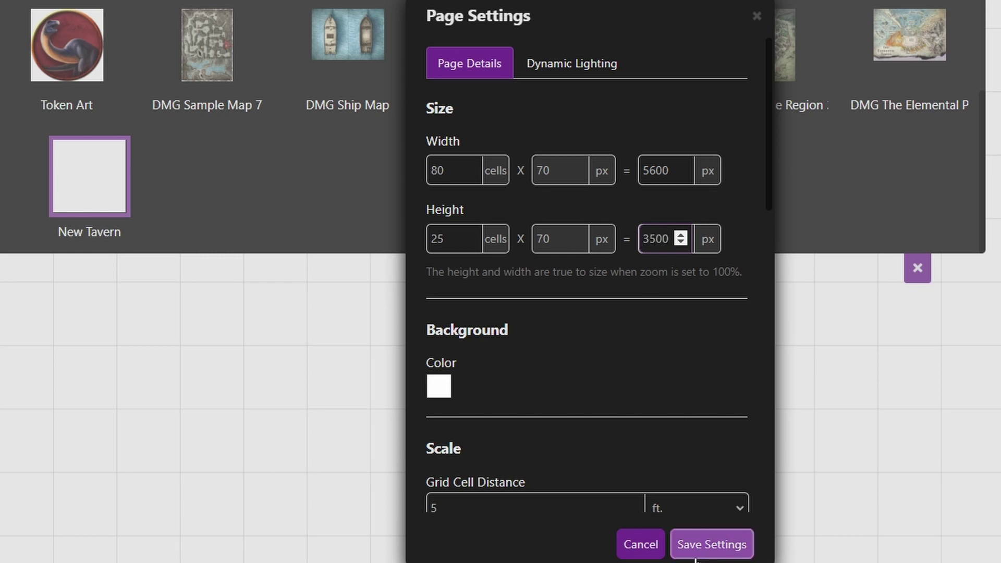
# Turn on Dynamic Lighting for the New Tavern page, save the page settings and close the page list.
pyautogui.click(576, 67)
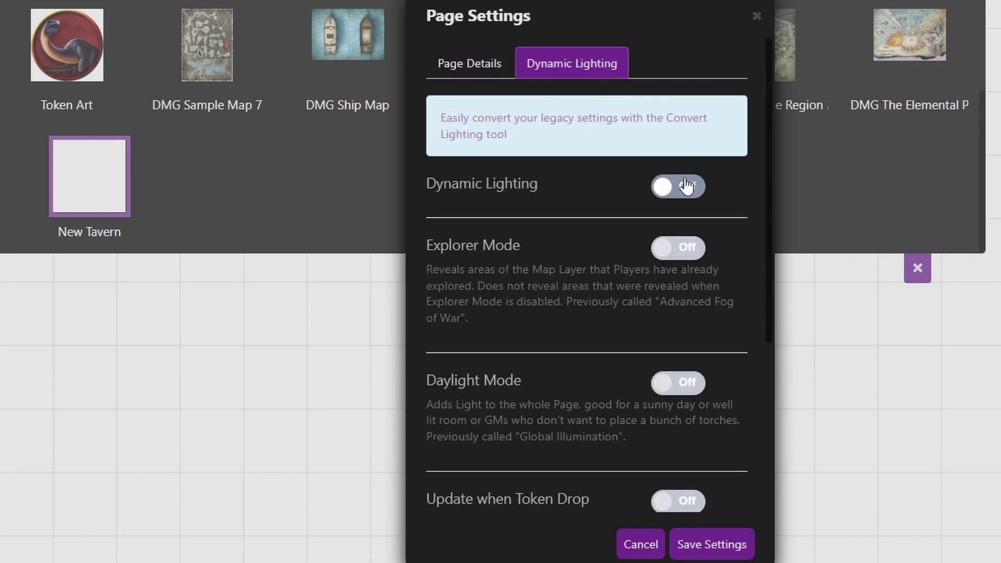
pyautogui.click(684, 194)
pyautogui.click(711, 546)
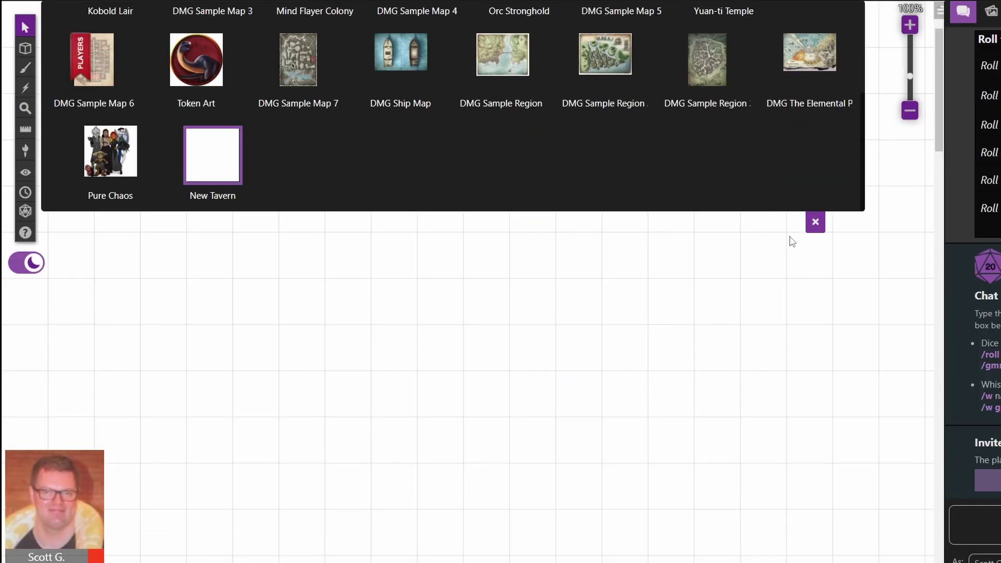
pyautogui.click(816, 222)
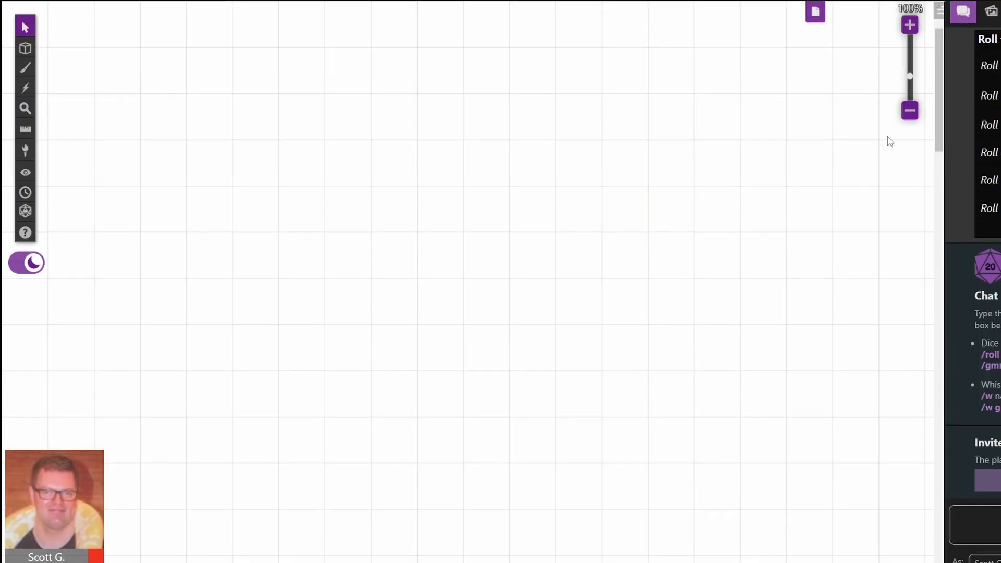
# Make the map layer the active layer with the whole New Tavern page in view.
pyautogui.click(908, 115)
pyautogui.click(909, 116)
pyautogui.click(908, 115)
pyautogui.click(934, 129)
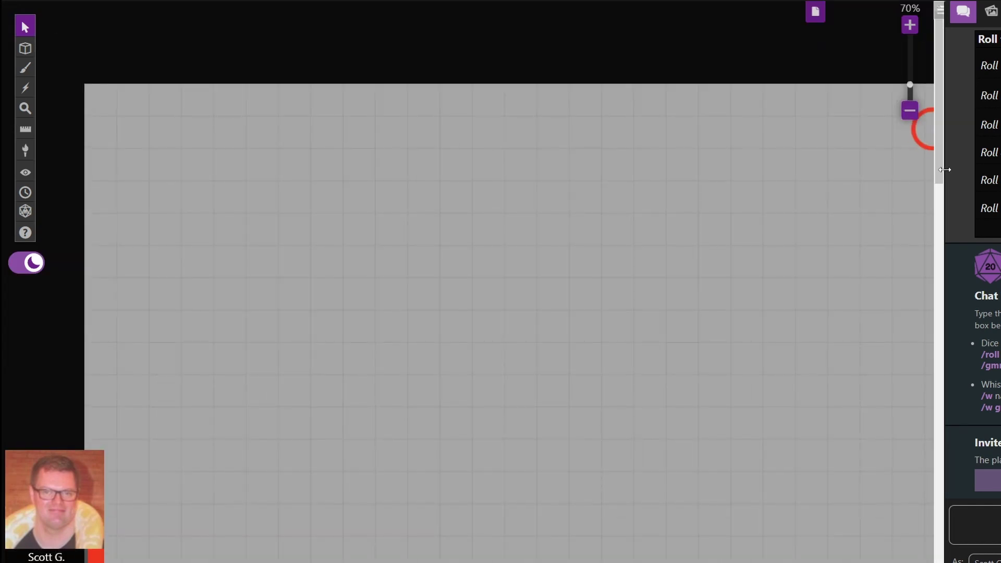
pyautogui.moveTo(937, 154)
pyautogui.mouseDown()
pyautogui.moveTo(940, 186)
pyautogui.moveTo(937, 166)
pyautogui.mouseUp()
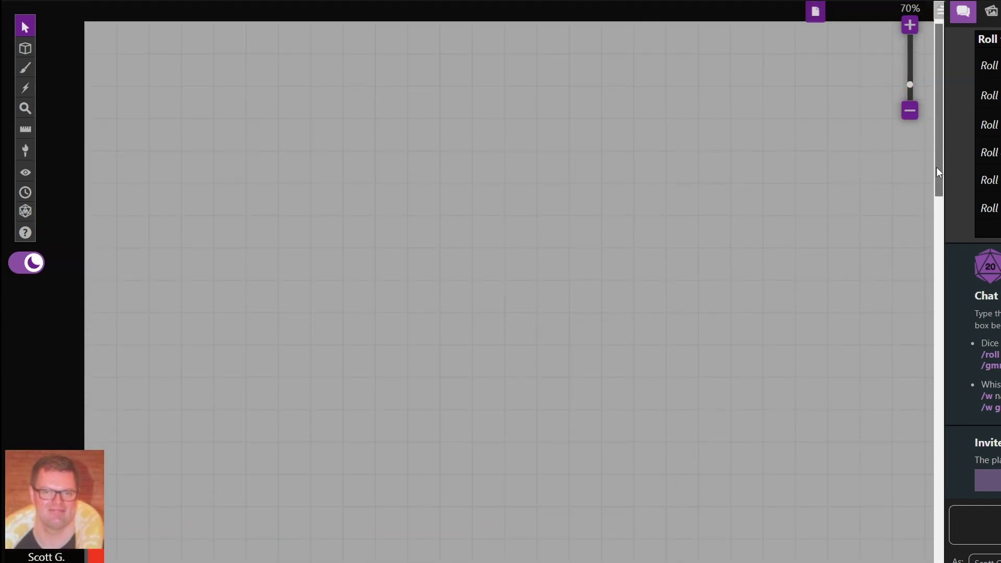
pyautogui.click(910, 111)
pyautogui.click(910, 110)
pyautogui.click(911, 111)
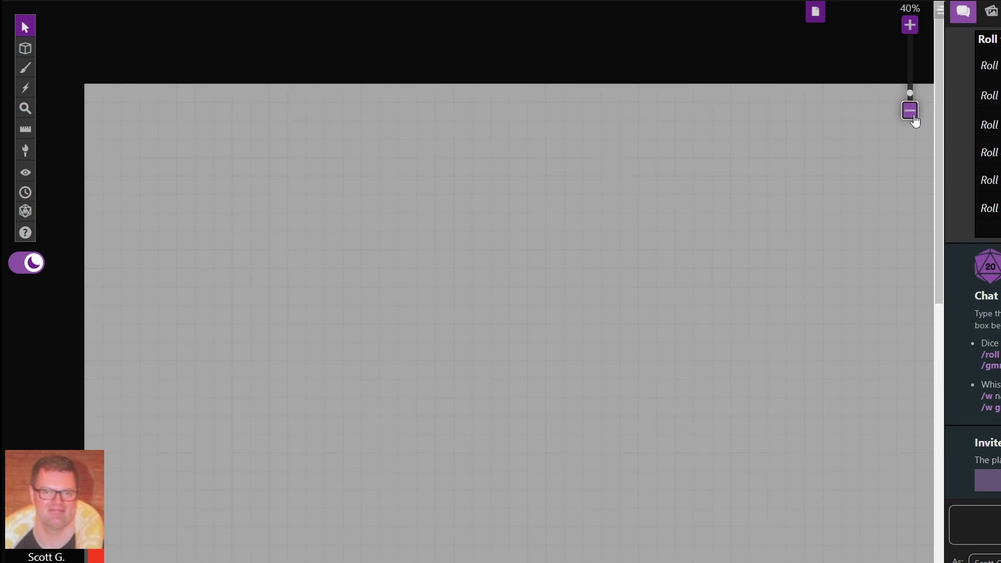
pyautogui.click(910, 111)
pyautogui.click(911, 111)
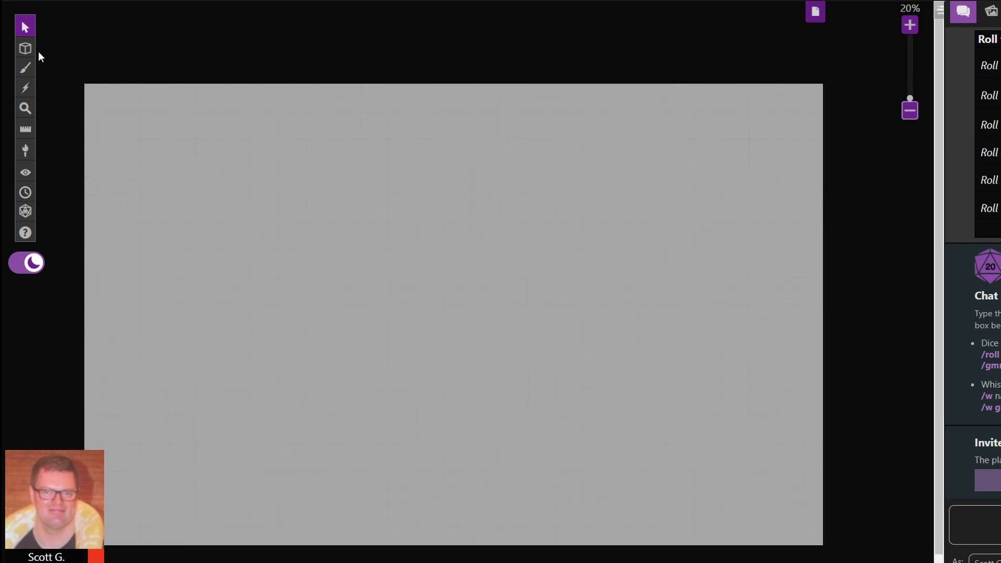
pyautogui.moveTo(25, 48)
pyautogui.click(79, 40)
# Place NewTavernWithGridp1.png from File Explorer at the page's upper-left corner and enlarge it to fill the full page height.
pyautogui.moveTo(485, 562)
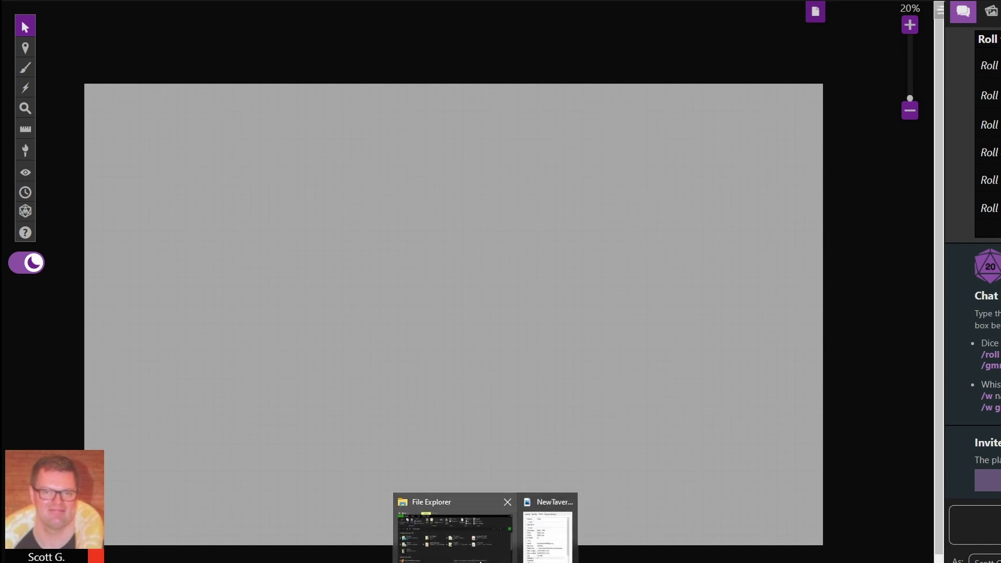
pyautogui.click(480, 534)
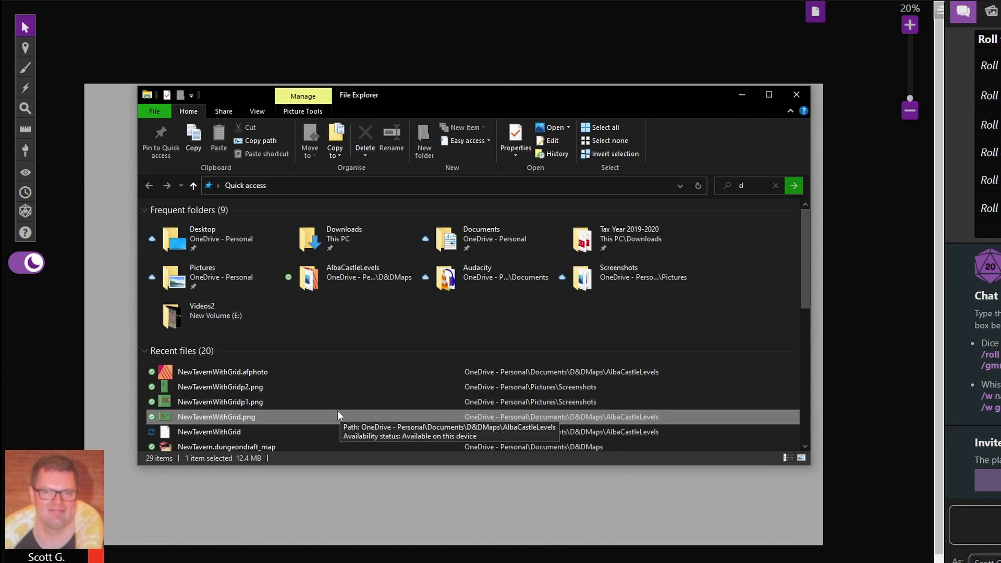
pyautogui.moveTo(405, 99); pyautogui.dragTo(624, 107)
pyautogui.moveTo(410, 416); pyautogui.dragTo(227, 295)
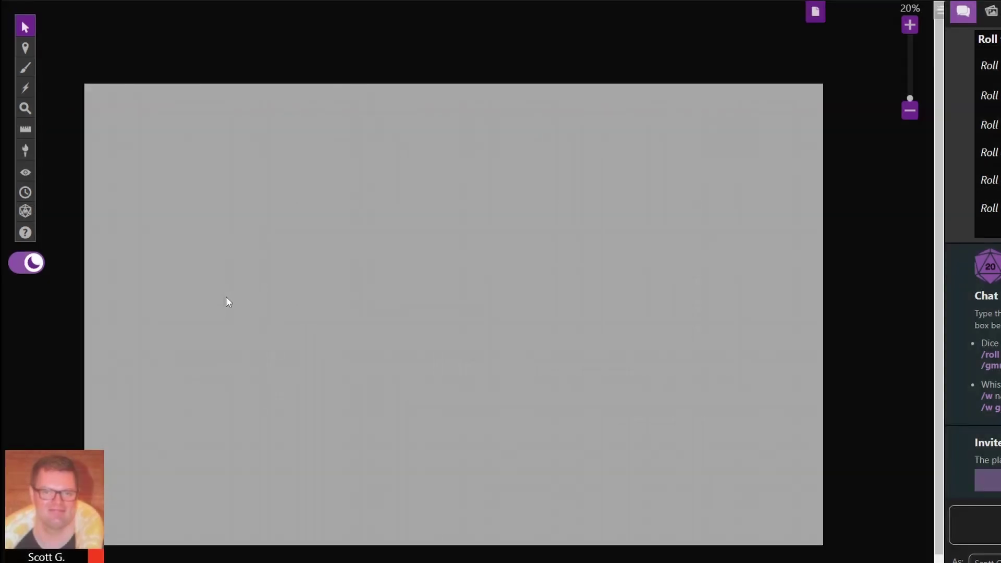
pyautogui.moveTo(242, 275); pyautogui.dragTo(171, 137)
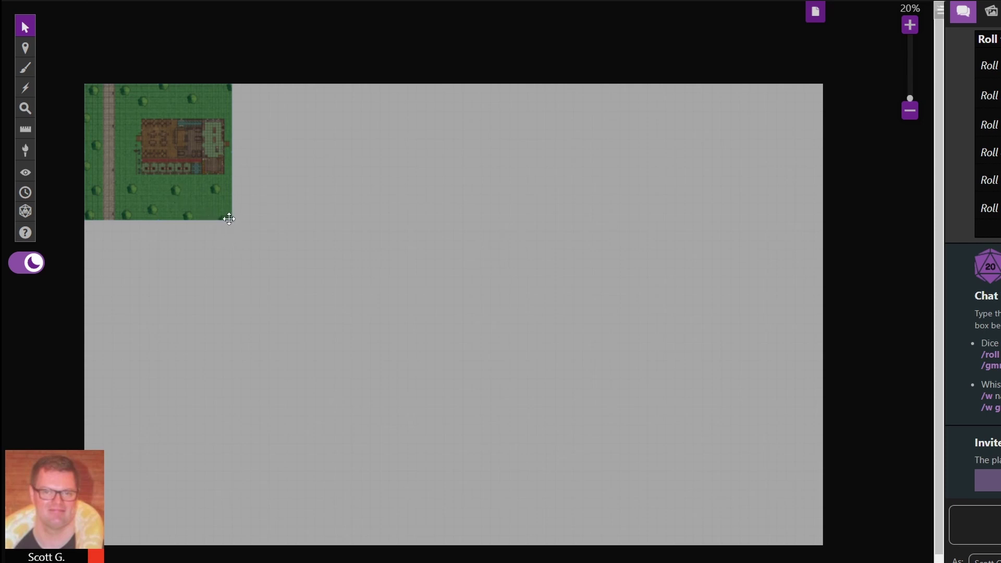
pyautogui.moveTo(233, 221); pyautogui.dragTo(599, 530)
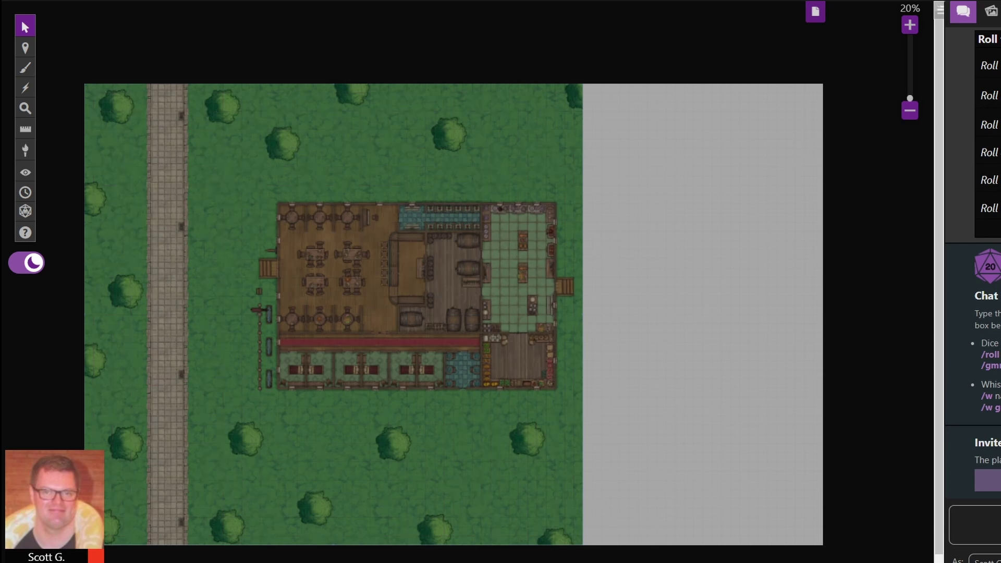
# Add NewTavernWithGridp2.png from File Explorer to the page and align it with the page's upper-right corner.
pyautogui.hotkey('alt', 'Tab')
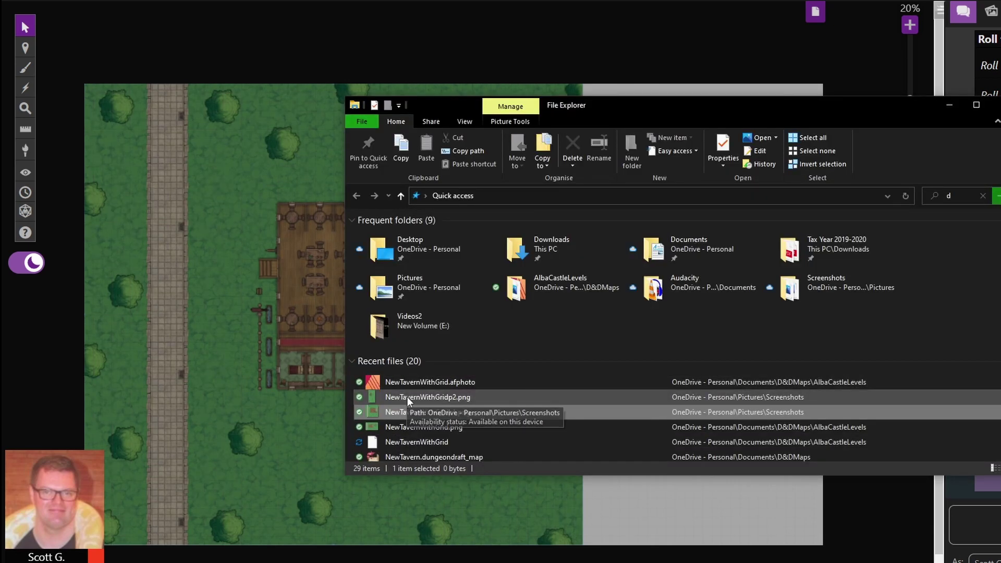
pyautogui.moveTo(408, 396); pyautogui.dragTo(706, 515)
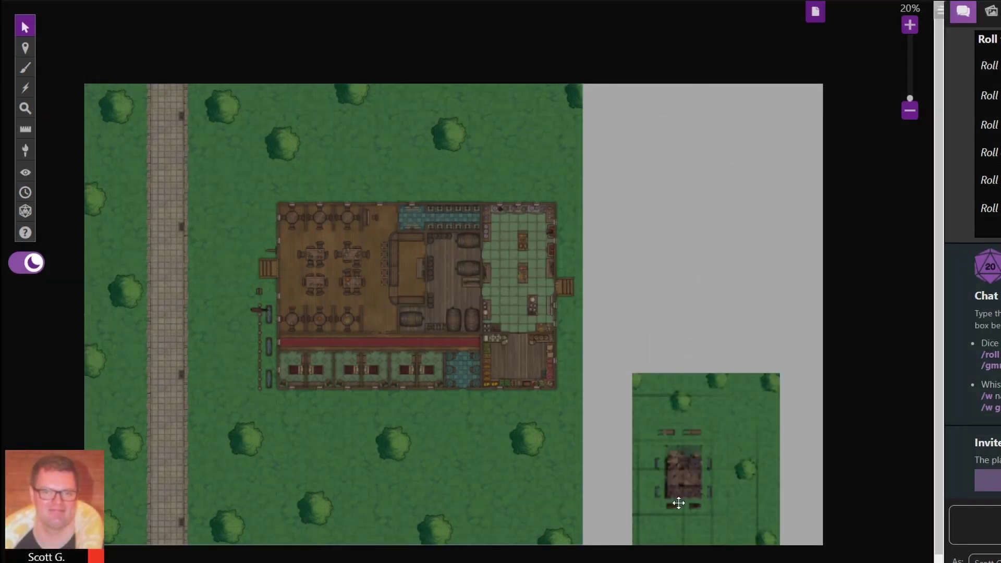
pyautogui.moveTo(667, 441); pyautogui.dragTo(709, 151)
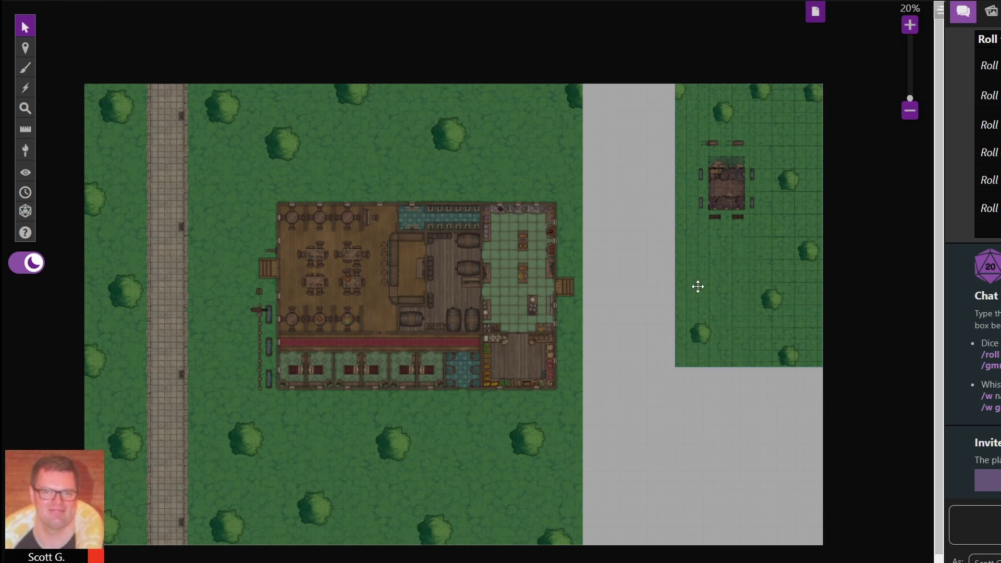
# Move and enlarge the second map image so it meets the first and fills the rest of the New Tavern page.
pyautogui.moveTo(698, 287); pyautogui.dragTo(614, 296)
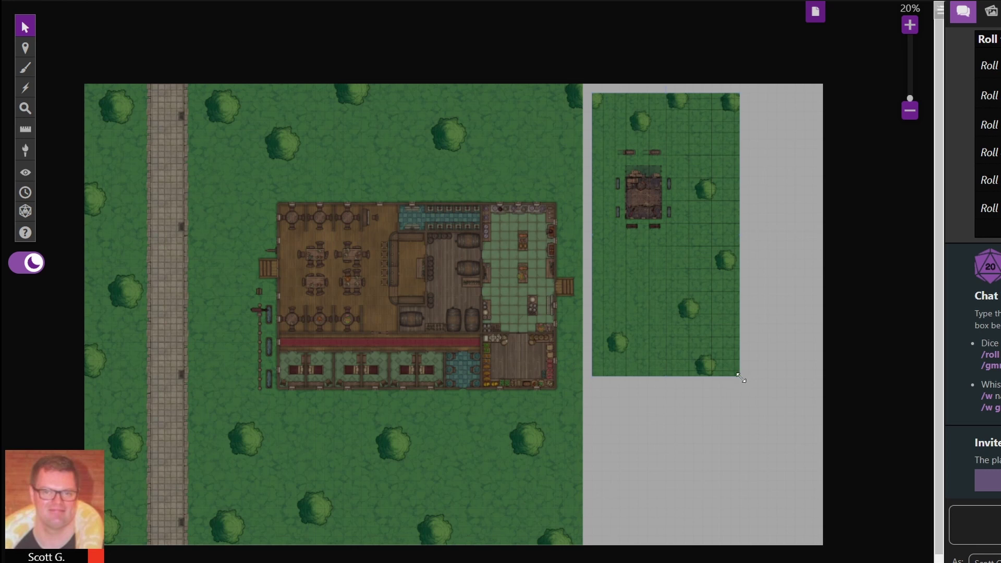
pyautogui.moveTo(740, 377); pyautogui.dragTo(824, 543)
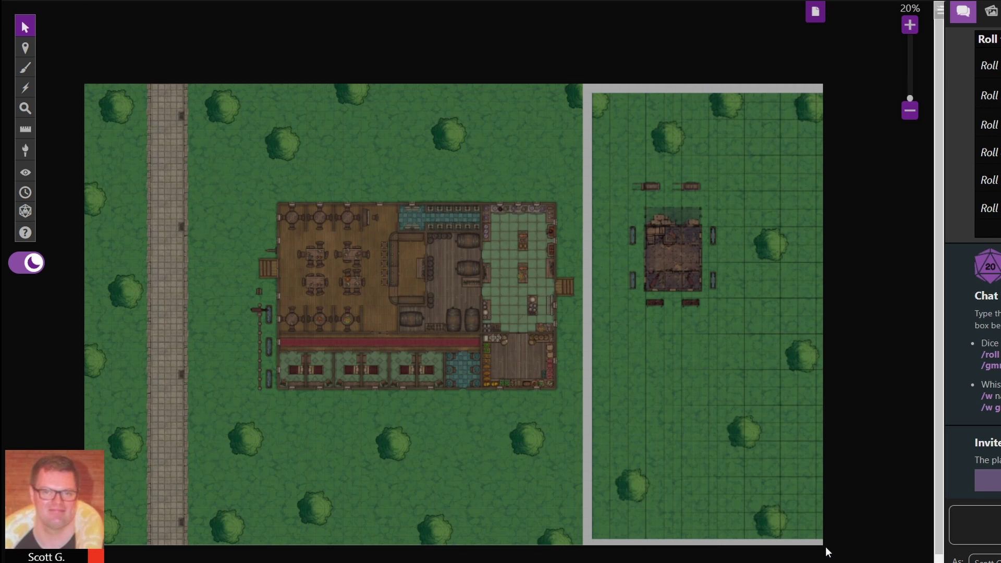
pyautogui.moveTo(736, 407); pyautogui.dragTo(727, 397)
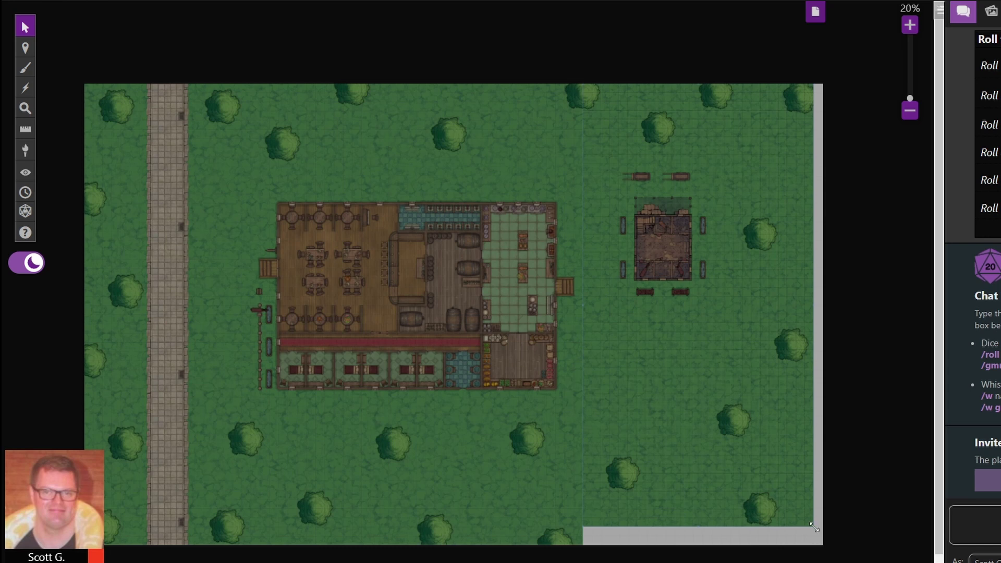
pyautogui.moveTo(814, 528); pyautogui.dragTo(833, 547)
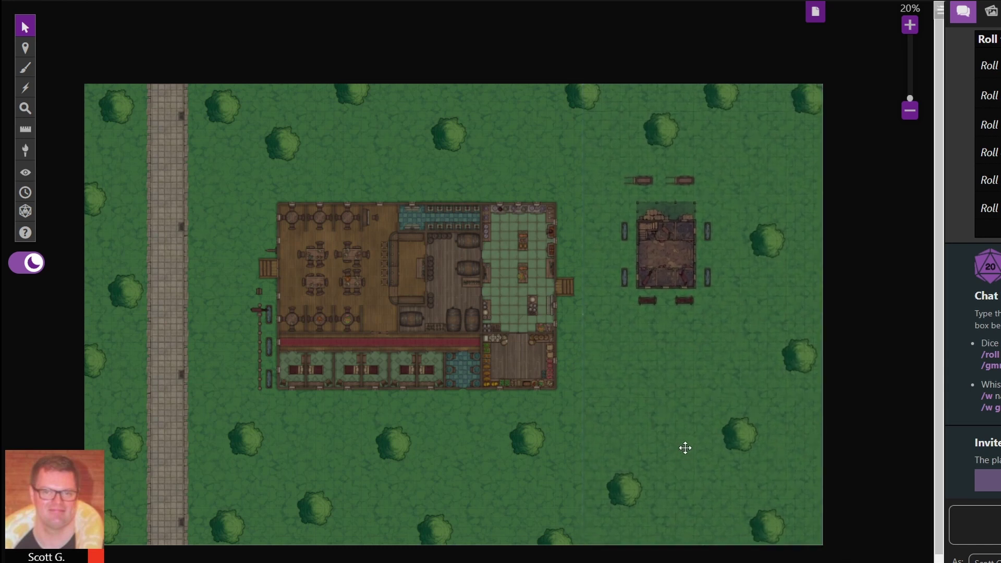
pyautogui.moveTo(685, 448); pyautogui.dragTo(684, 444)
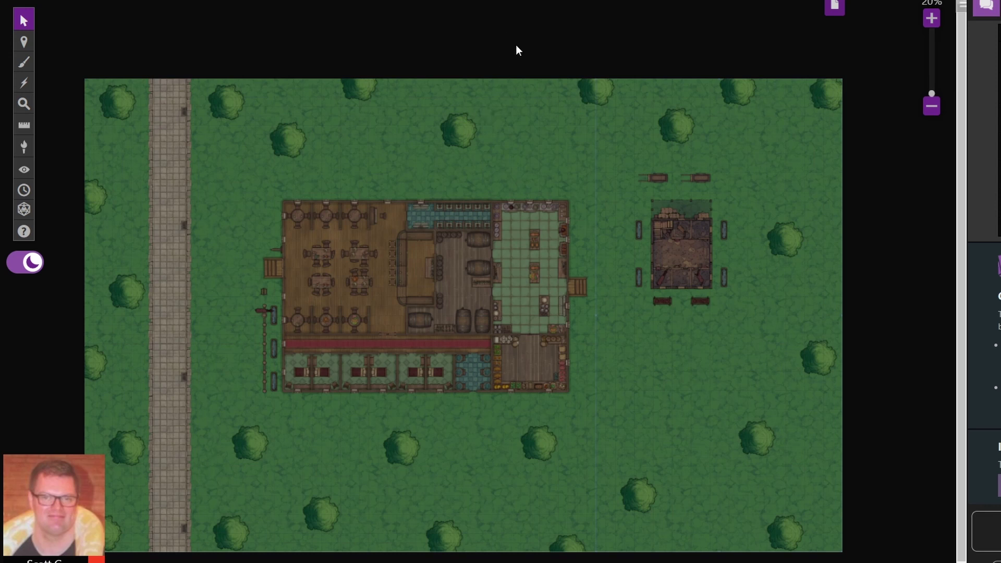
# Switch to the Objects & Tokens layer and place the Sid Longhorn character on the grass just west of the tavern entrance.
pyautogui.moveTo(23, 42)
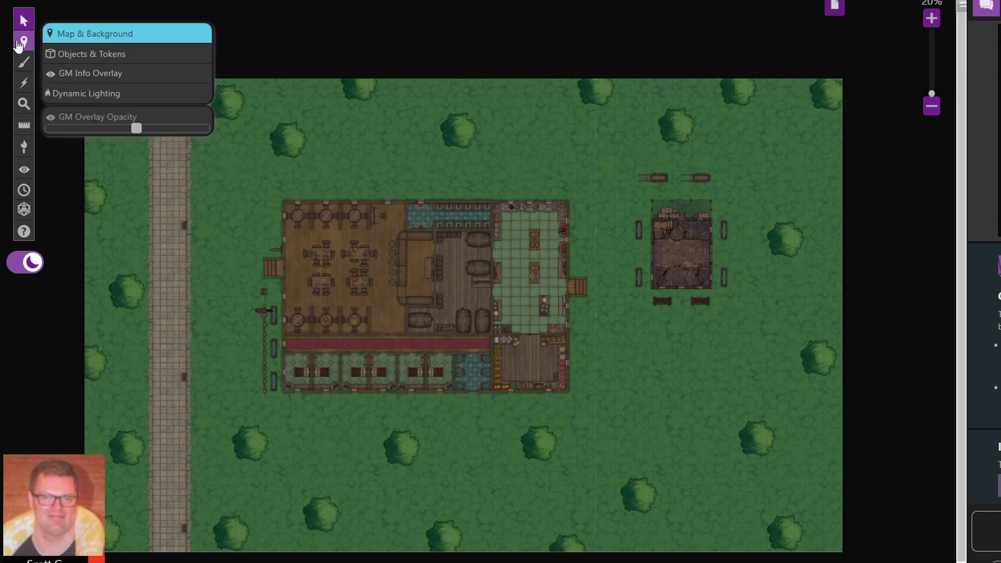
pyautogui.click(71, 55)
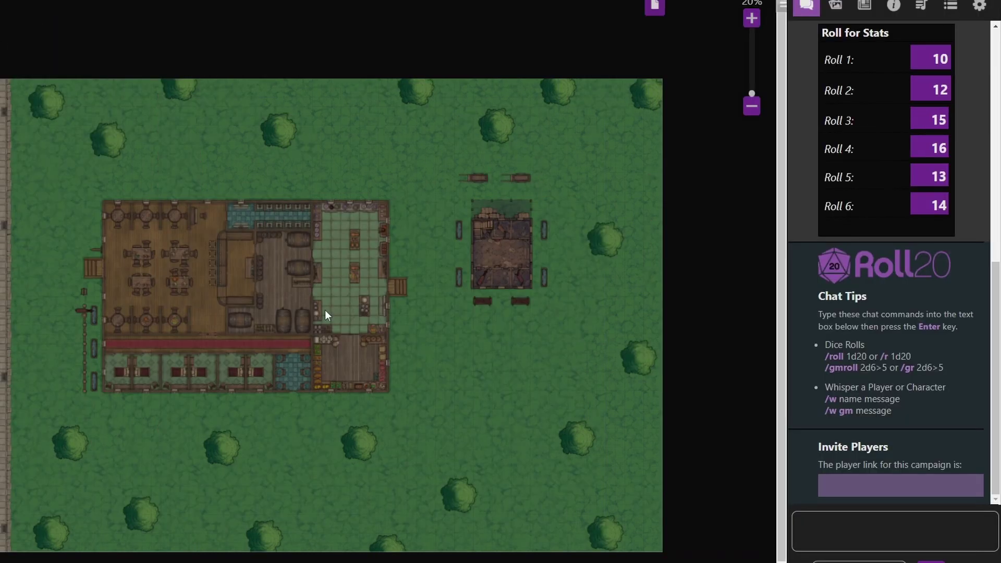
pyautogui.click(865, 5)
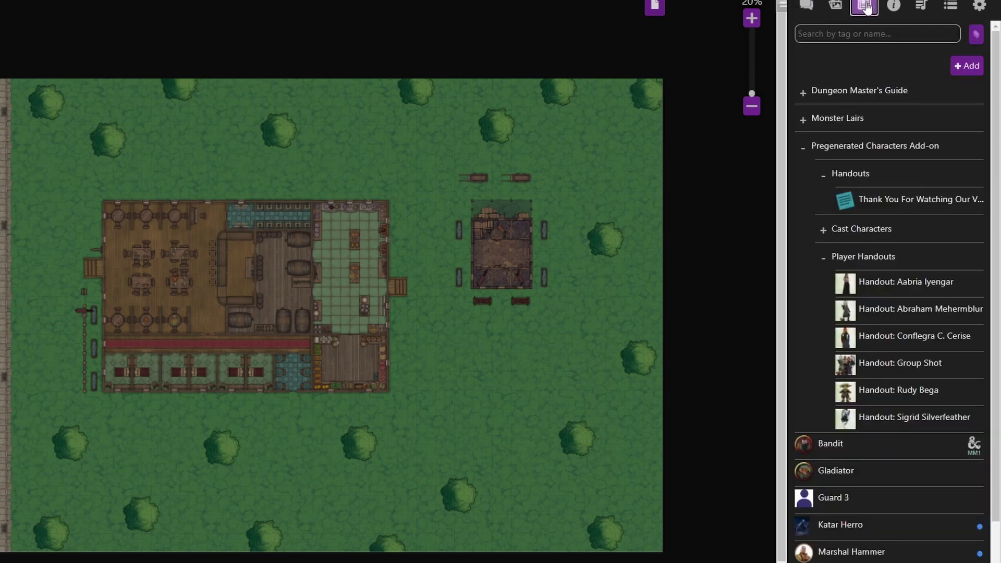
pyautogui.click(829, 265)
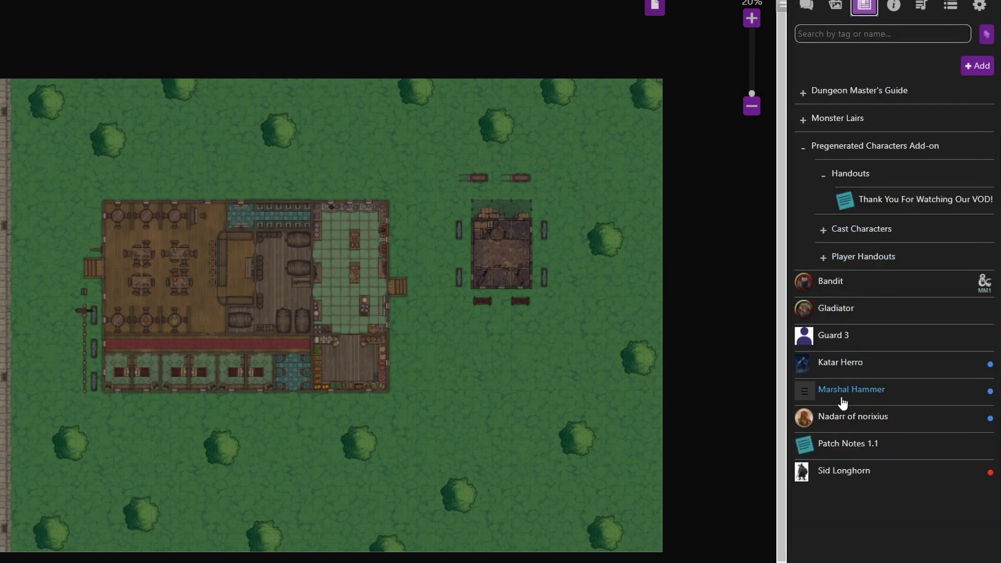
pyautogui.moveTo(850, 474); pyautogui.dragTo(41, 279)
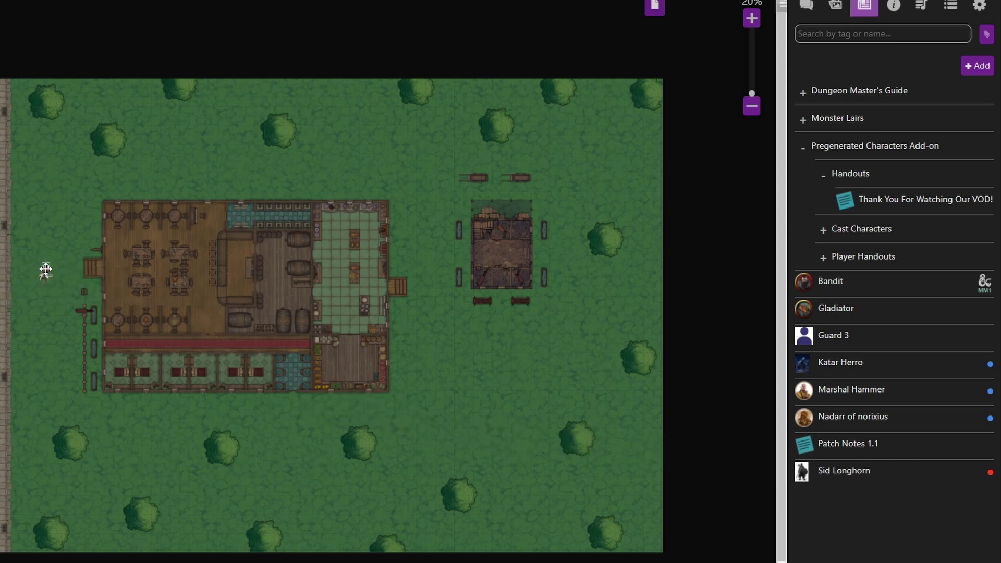
# Make sure Vision is on in the Sid Longhorn token's dynamic lighting settings and save them.
pyautogui.click(43, 273)
pyautogui.click(5, 315)
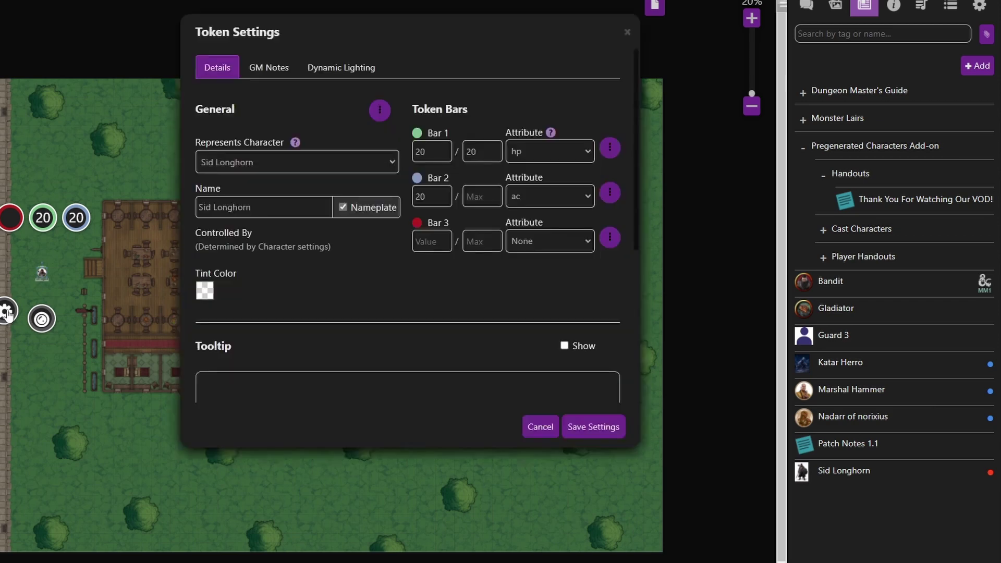
pyautogui.click(343, 74)
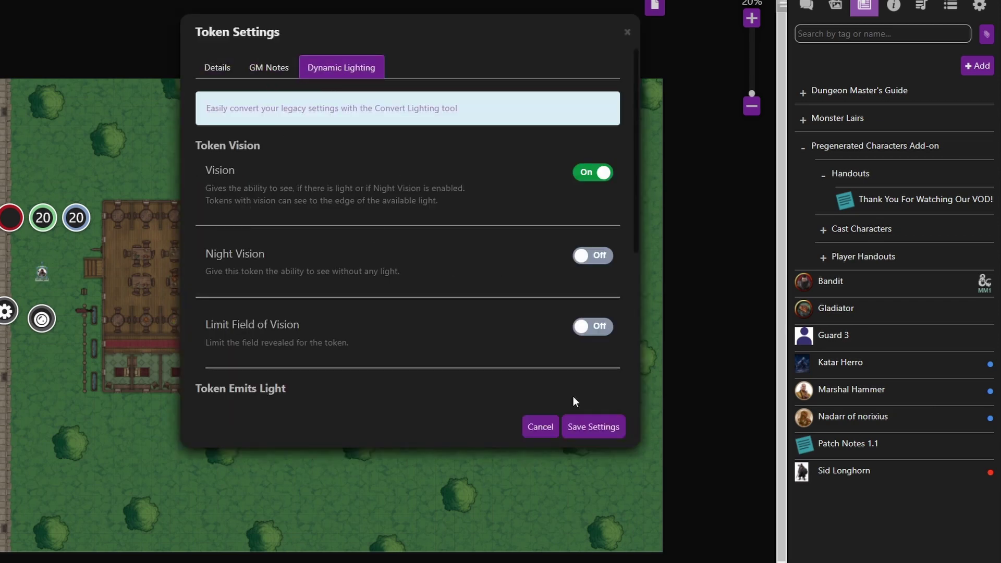
pyautogui.click(597, 432)
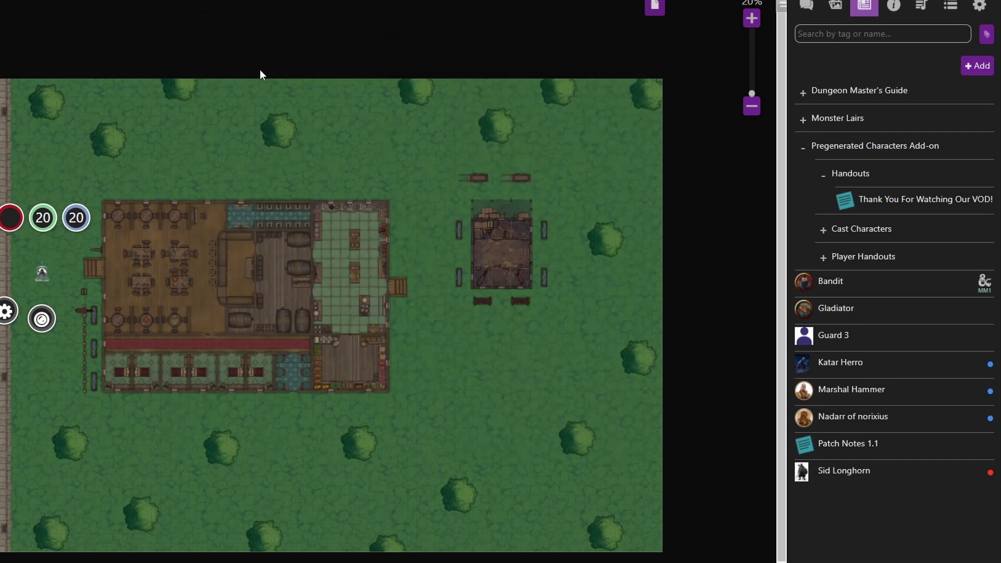
# Turn on Daylight Mode for the New Tavern page, save its settings, close the page list and deselect the token.
pyautogui.click(655, 7)
pyautogui.scroll(-3, 154, 97)
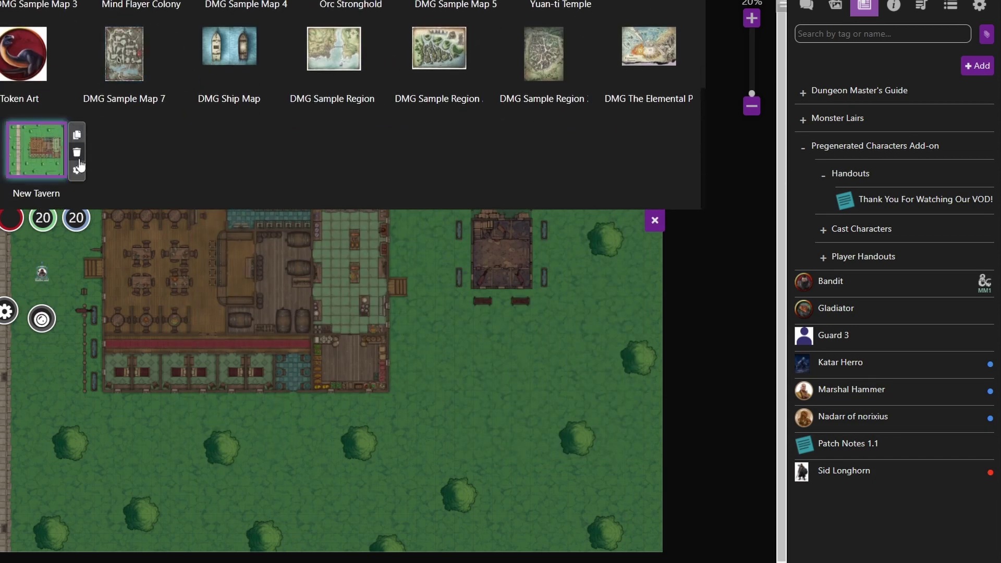
pyautogui.click(78, 170)
pyautogui.click(405, 72)
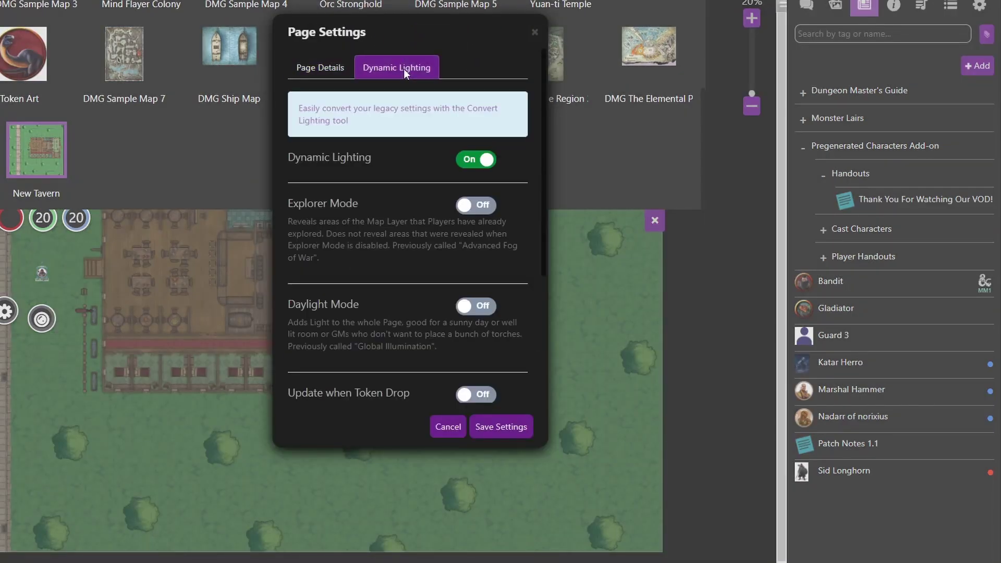
pyautogui.click(480, 307)
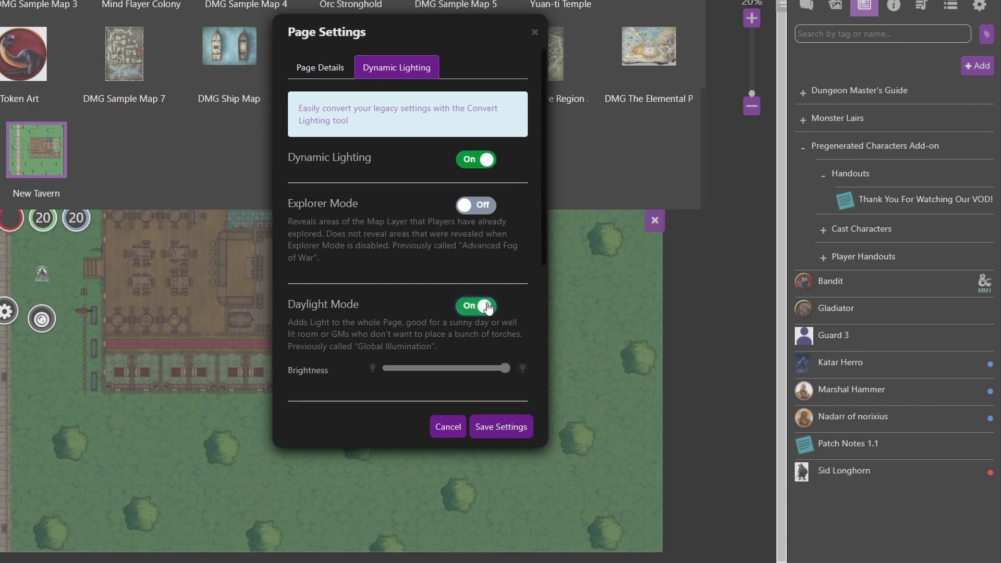
pyautogui.click(501, 428)
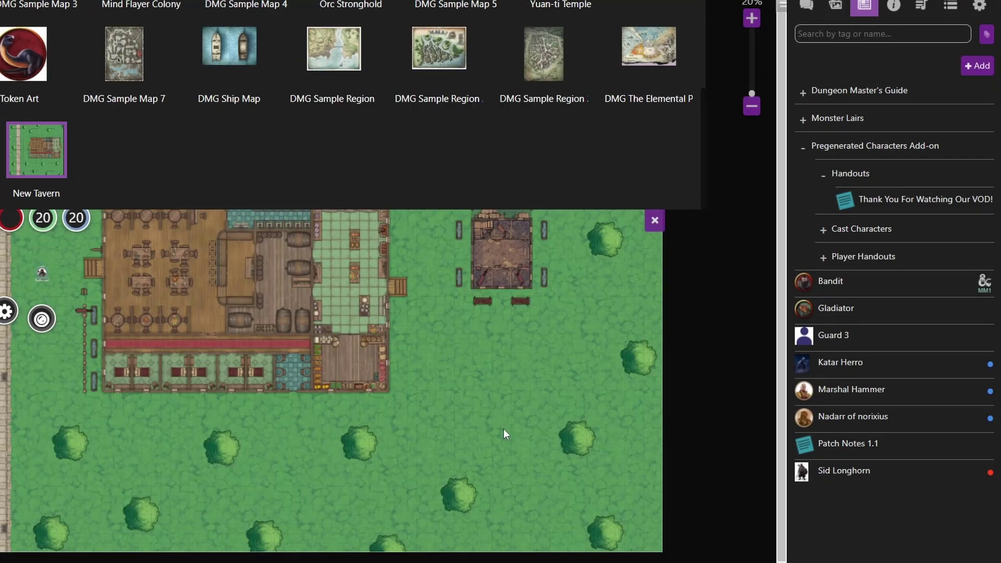
pyautogui.click(655, 221)
pyautogui.click(120, 180)
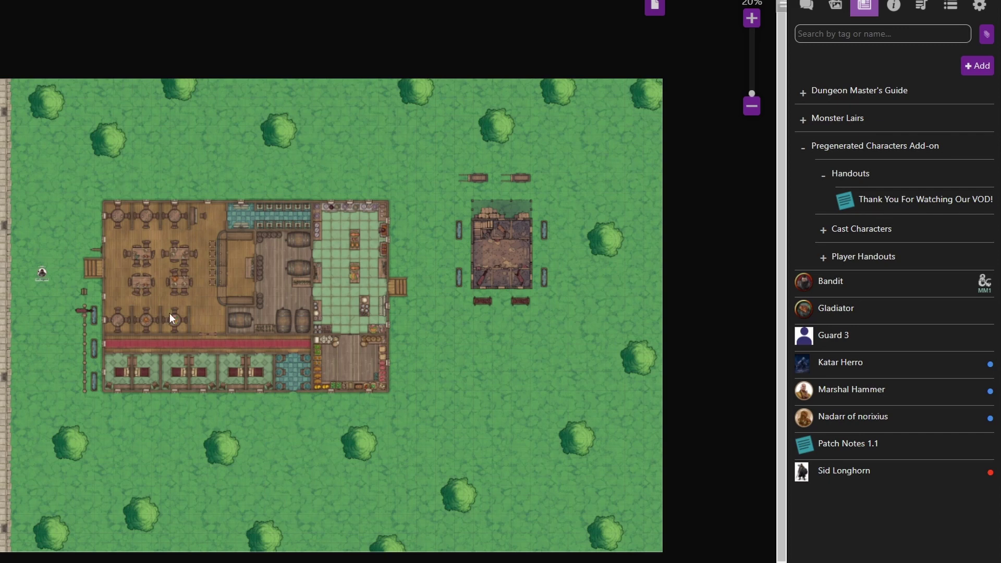
# Make Dynamic Lighting the active layer with the whole tavern building in view and choose Polygon/Line for drawing walls.
pyautogui.scroll(4, 170, 313)
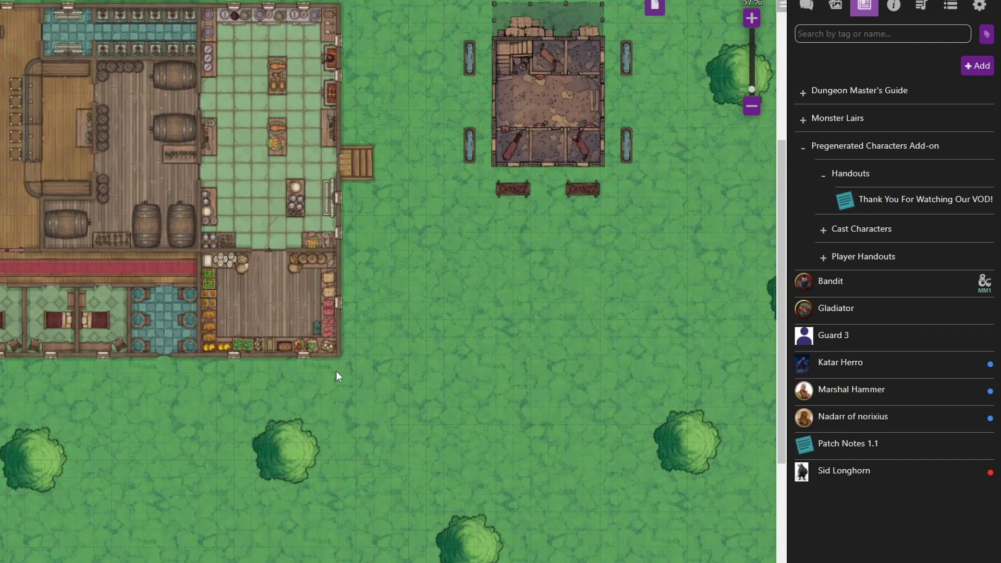
pyautogui.moveTo(278, 341); pyautogui.dragTo(418, 380)
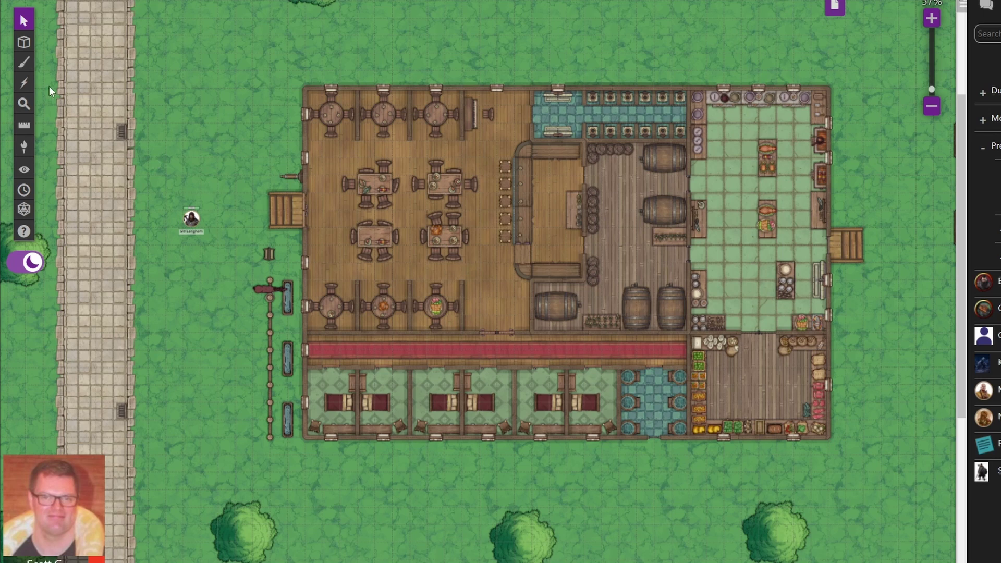
pyautogui.moveTo(24, 42)
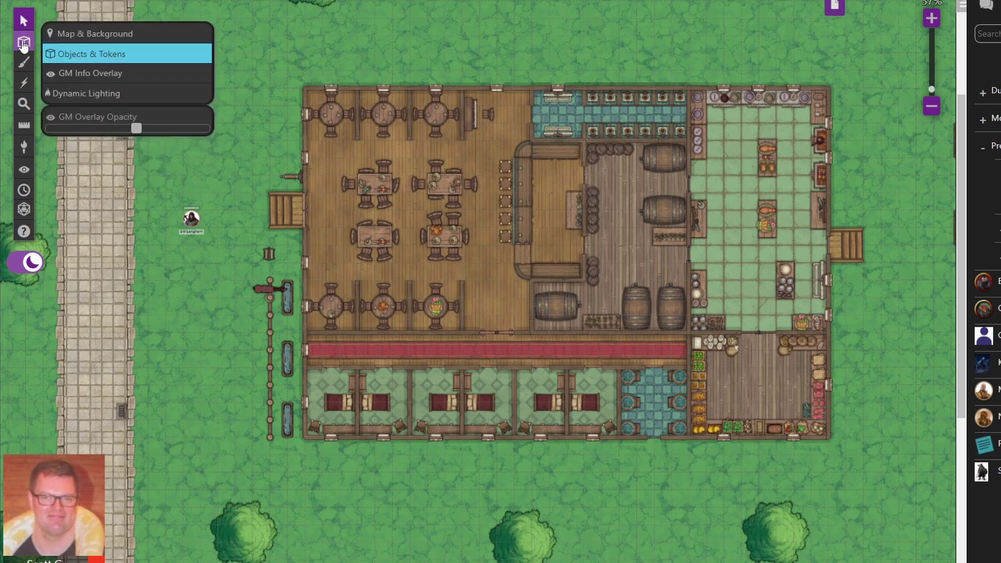
pyautogui.click(86, 94)
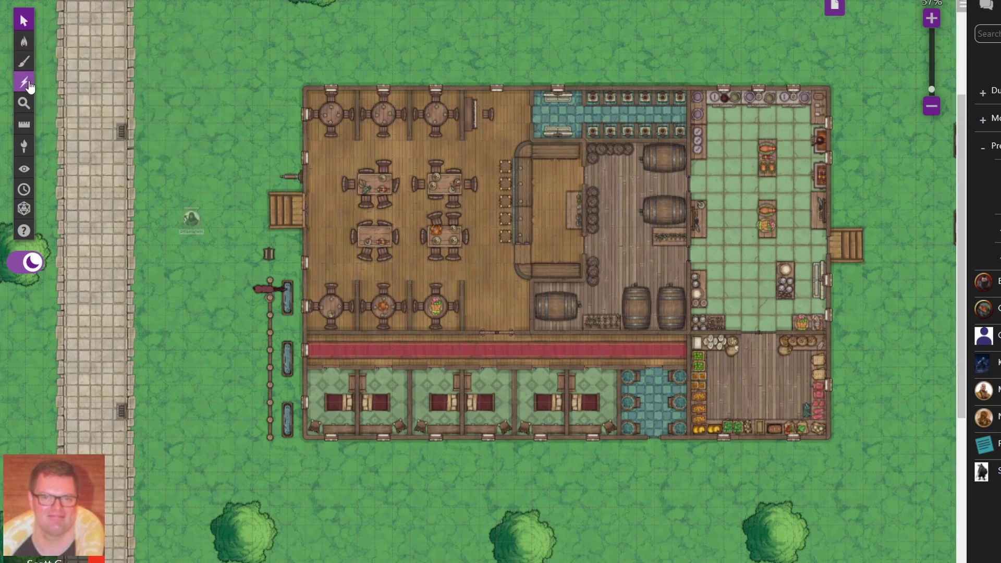
pyautogui.click(27, 83)
pyautogui.click(24, 65)
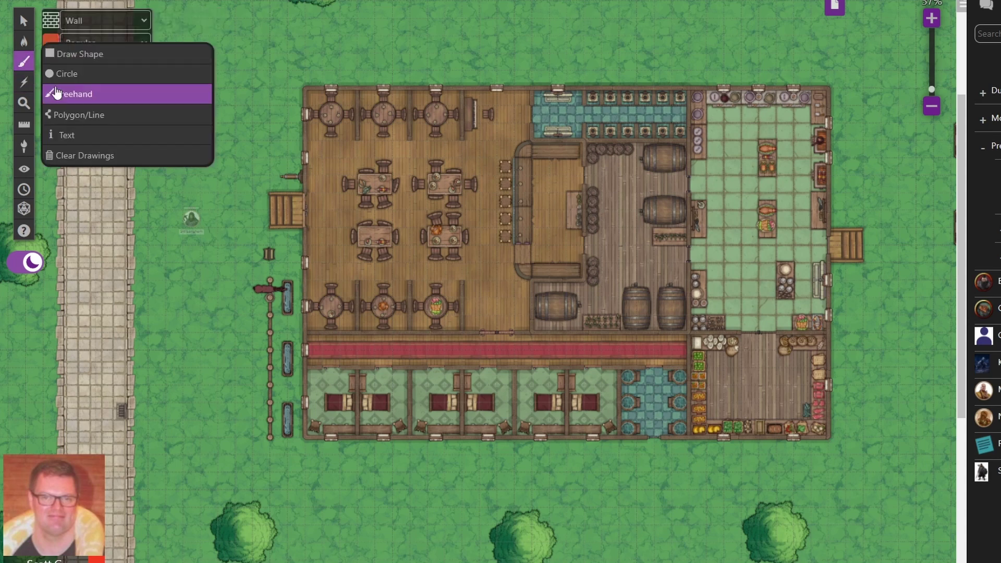
pyautogui.click(68, 115)
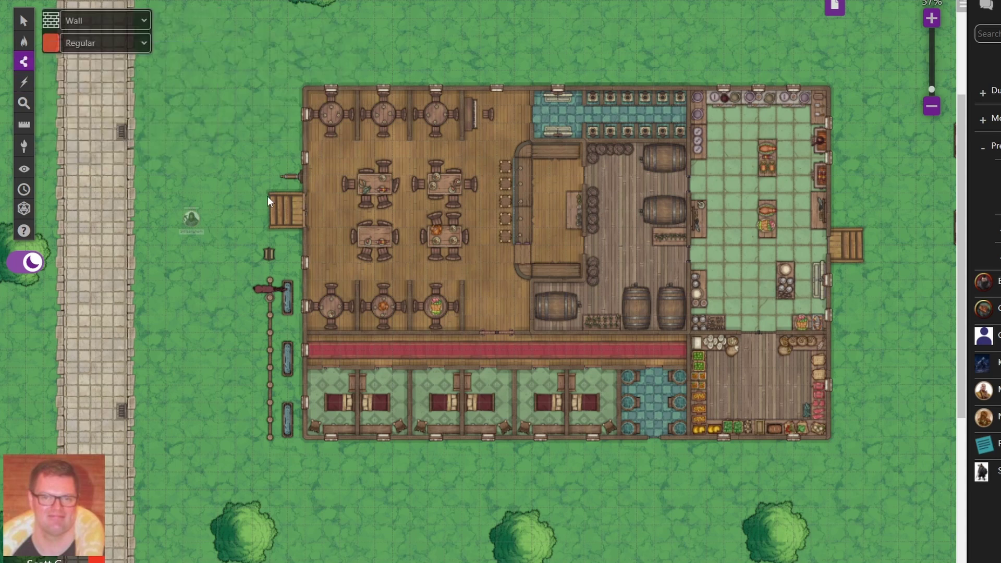
# Draw regular wall lines along the tavern's west side north of the entrance, leaving the windows open.
pyautogui.click(306, 165)
pyautogui.rightClick(306, 165)
pyautogui.click(304, 121)
pyautogui.rightClick(305, 121)
pyautogui.click(306, 164)
pyautogui.click(304, 113)
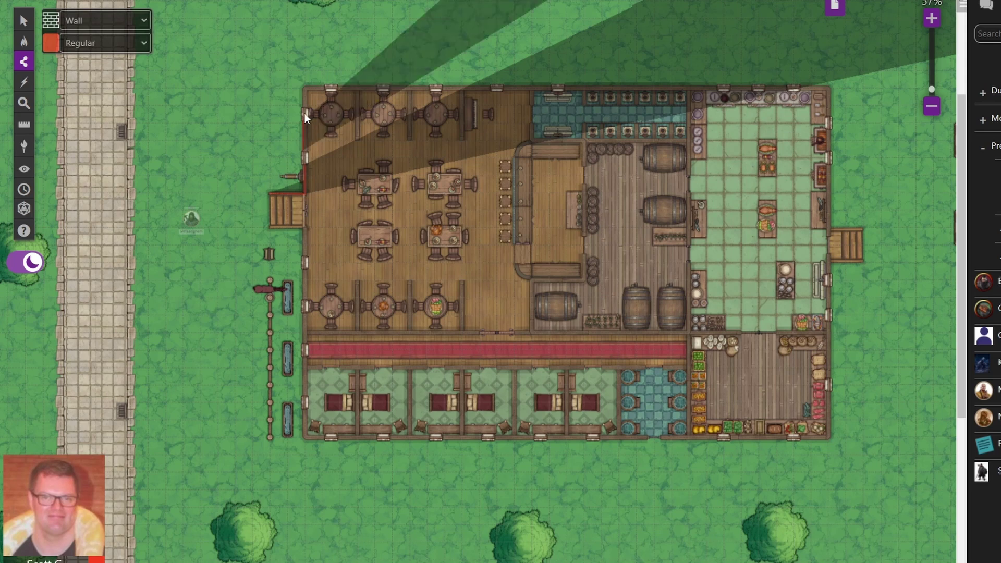
# Draw walls from the tavern's northwest corner along the north side and down the northern east side, leaving gaps at the windows.
pyautogui.doubleClick(325, 86)
pyautogui.click(338, 88)
pyautogui.doubleClick(377, 88)
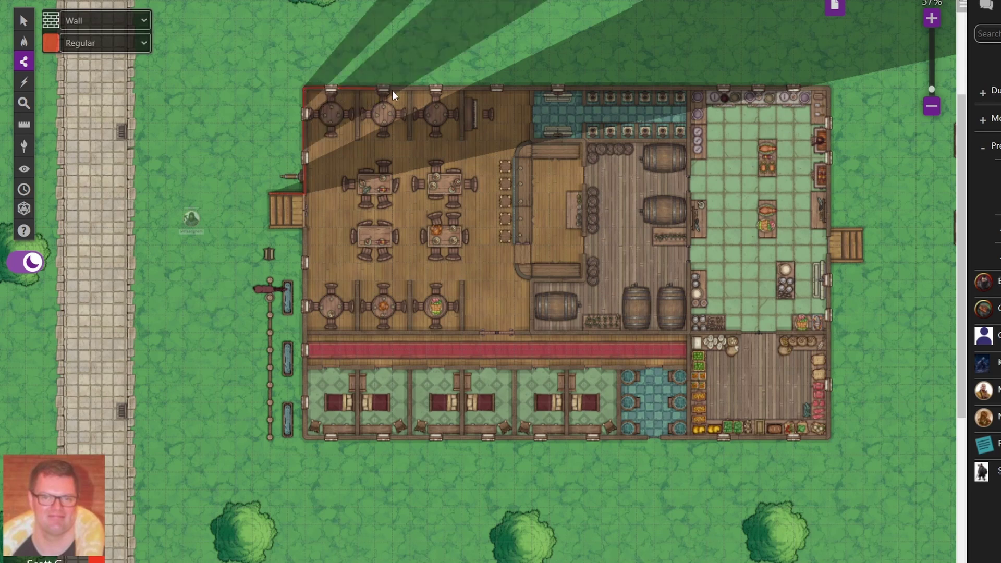
pyautogui.click(430, 87)
pyautogui.click(490, 88)
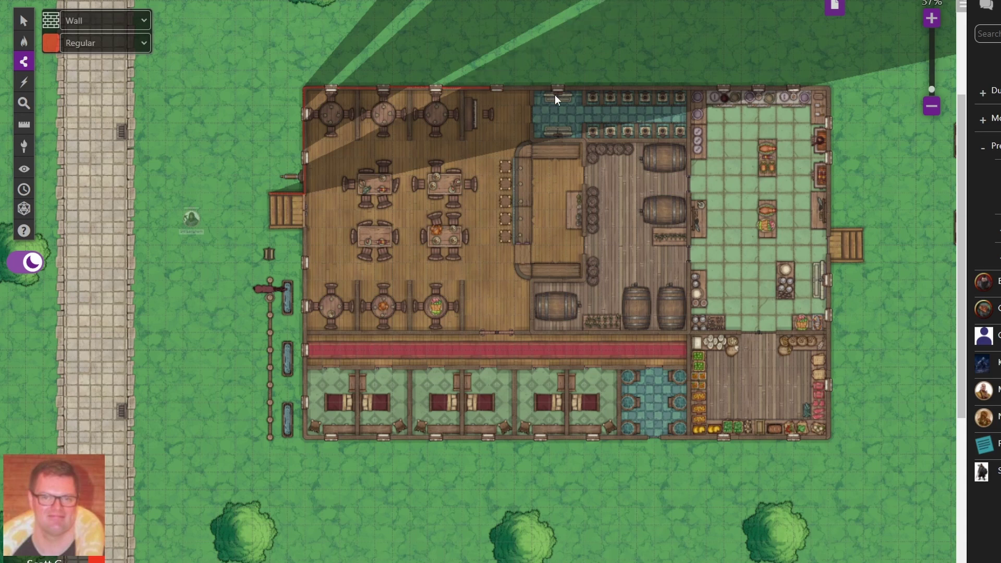
pyautogui.click(718, 87)
pyautogui.click(829, 116)
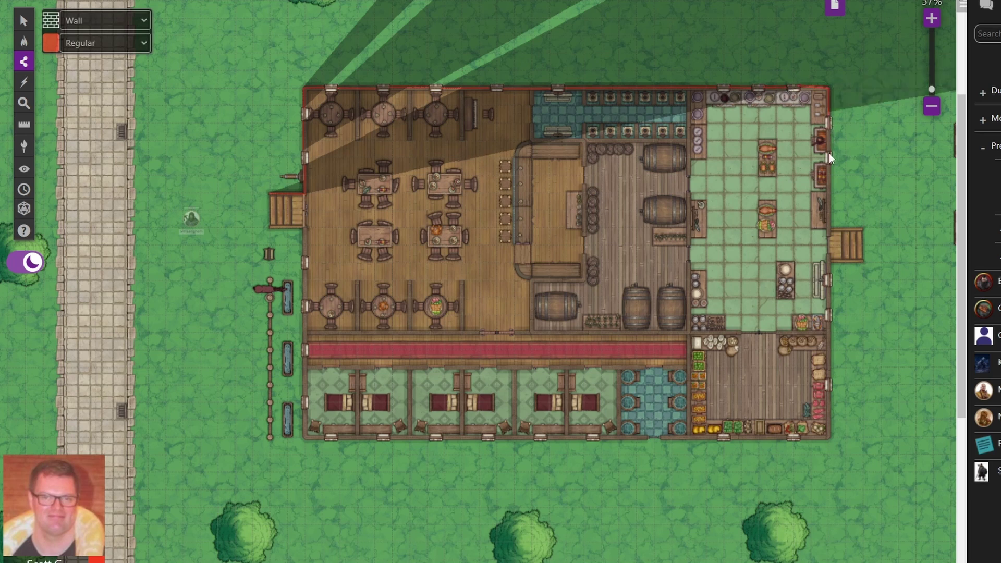
pyautogui.click(829, 152)
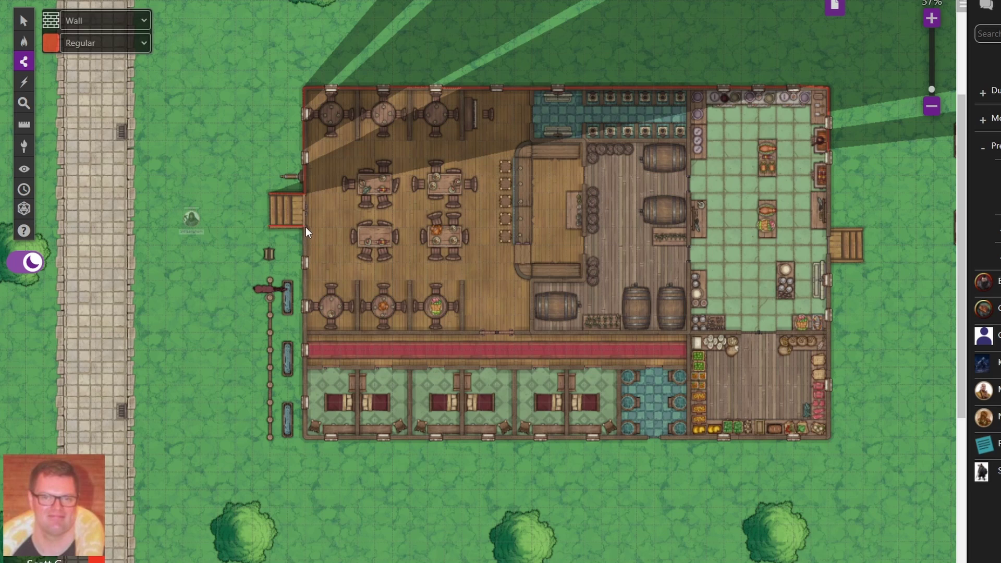
# Wall the west side south of the entrance with window gaps, then the southern booths' back wall and dividers.
pyautogui.click(305, 255)
pyautogui.click(304, 299)
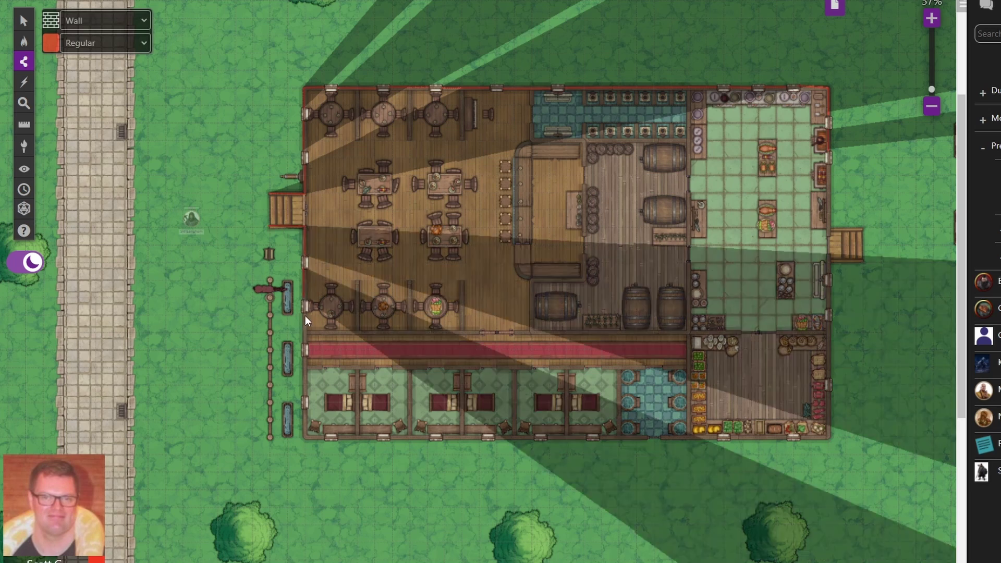
pyautogui.click(305, 345)
pyautogui.click(480, 334)
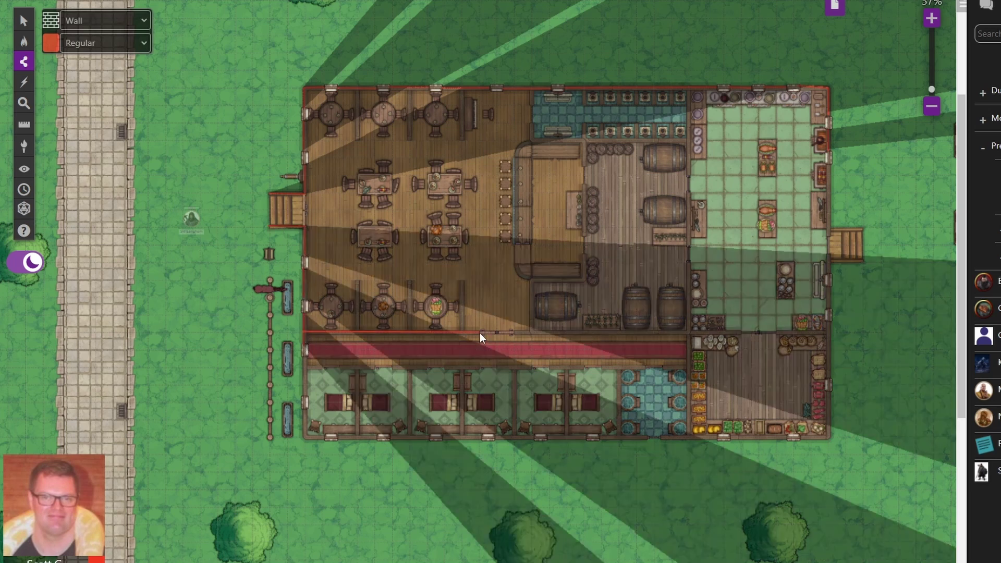
pyautogui.moveTo(358, 283); pyautogui.dragTo(409, 283)
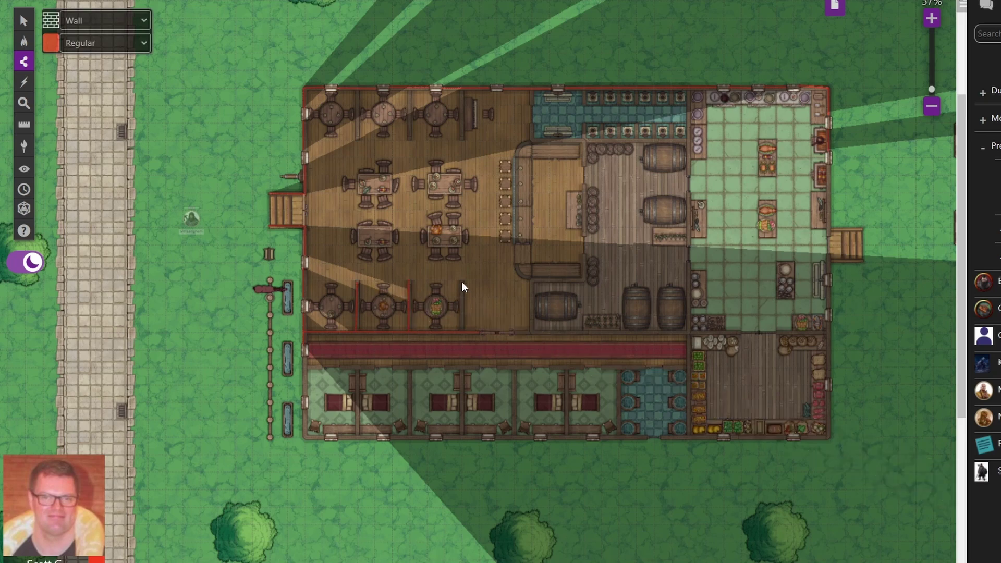
# Draw walls around the blue-tiled washroom and its stalls, extending its east wall south between the barrel room and kitchen.
pyautogui.scroll(5, 457, 334)
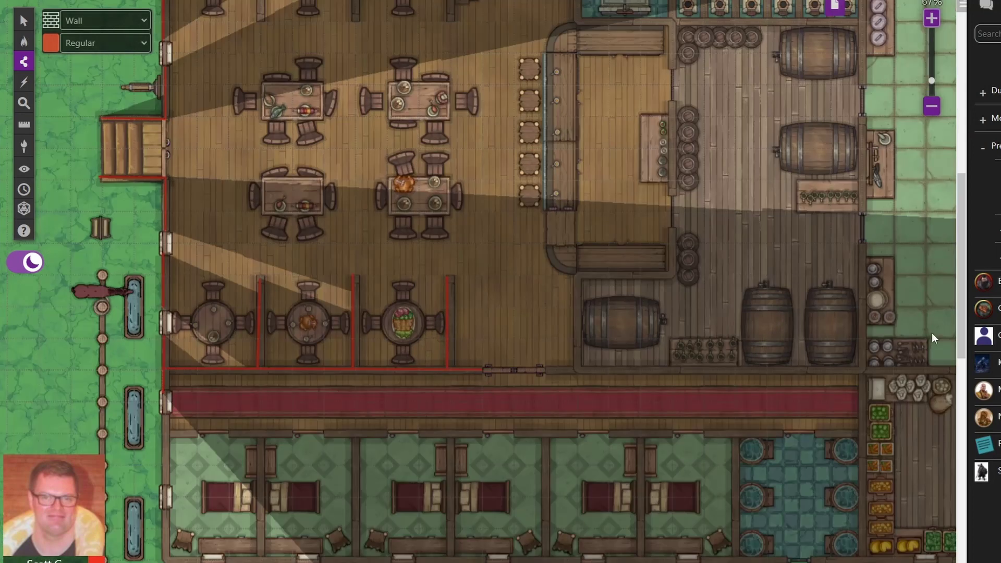
pyautogui.moveTo(963, 296); pyautogui.dragTo(963, 237)
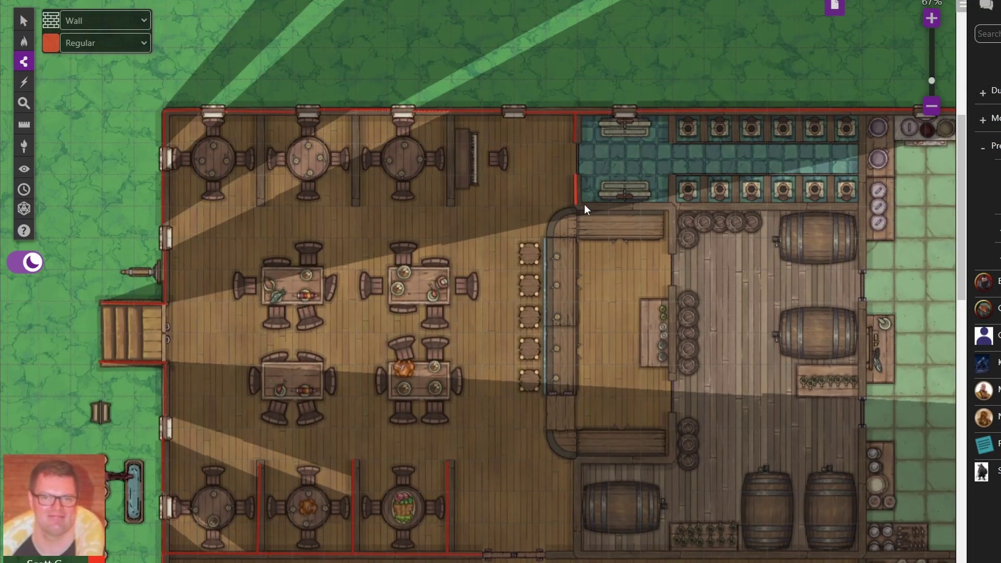
pyautogui.click(863, 207)
pyautogui.click(863, 112)
pyautogui.click(862, 270)
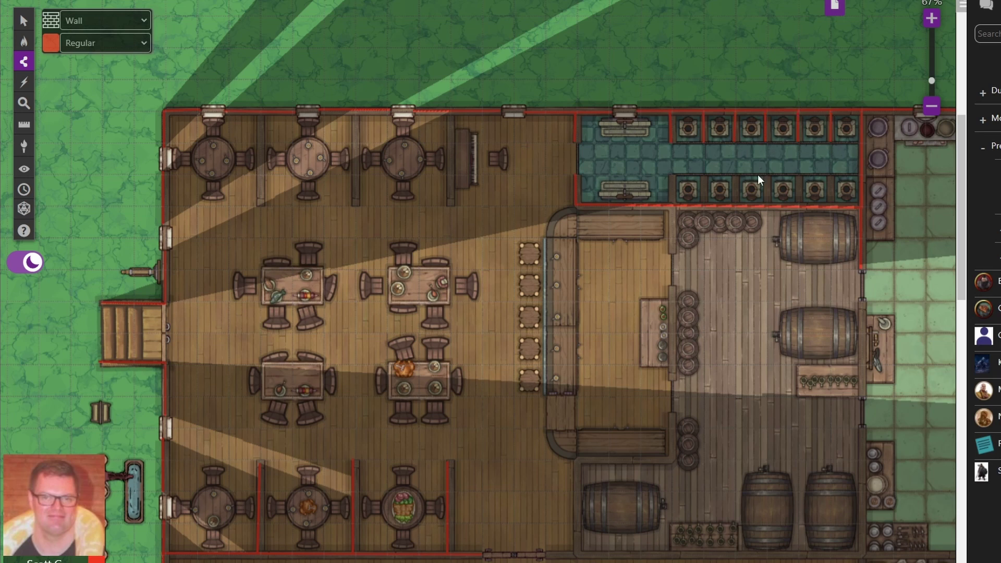
# Draw walls between the bar and barrel room and between the barrel room and kitchen, leaving doorway gaps.
pyautogui.click(672, 253)
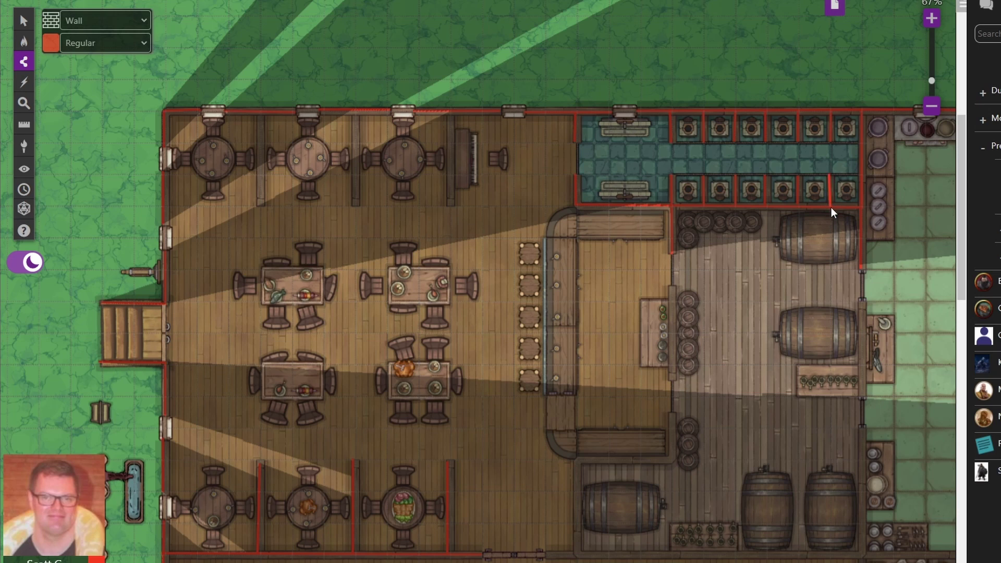
pyautogui.moveTo(863, 308); pyautogui.dragTo(865, 396)
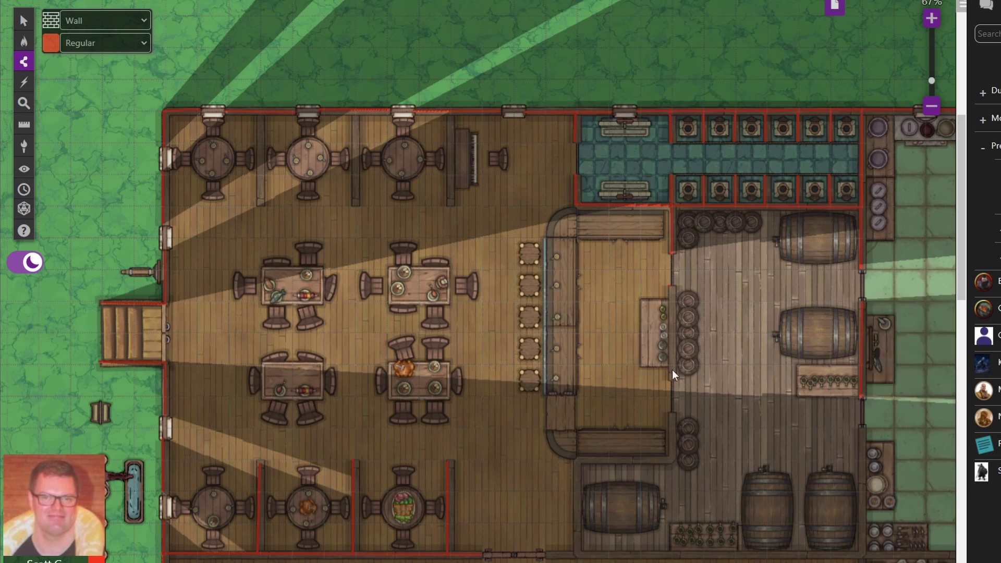
pyautogui.moveTo(672, 371); pyautogui.dragTo(672, 375)
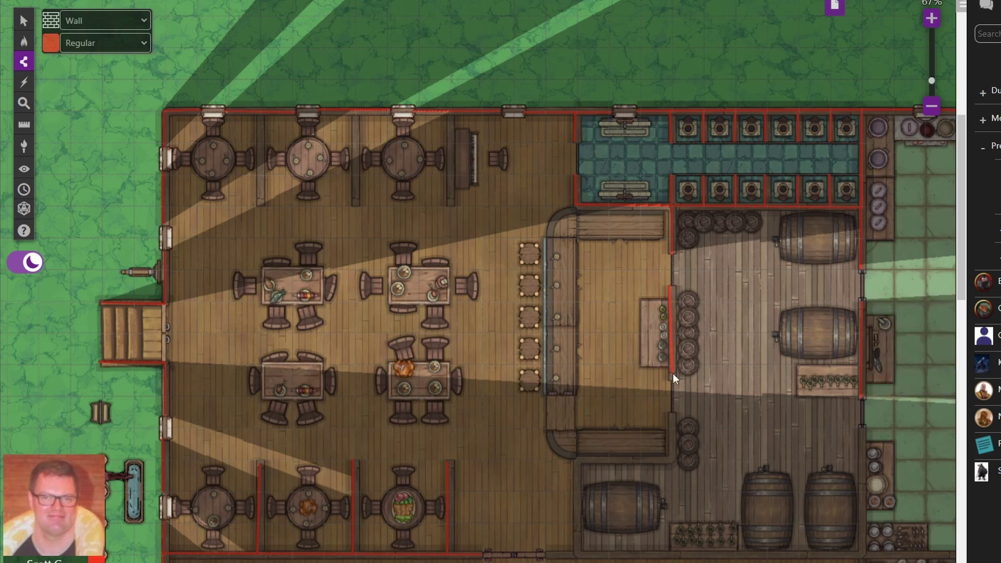
# Wall the barrel room's southern part, from the bar's south end around the barrel alcove and along the south side to the kitchen doorway.
pyautogui.click(671, 459)
pyautogui.click(578, 461)
pyautogui.click(577, 555)
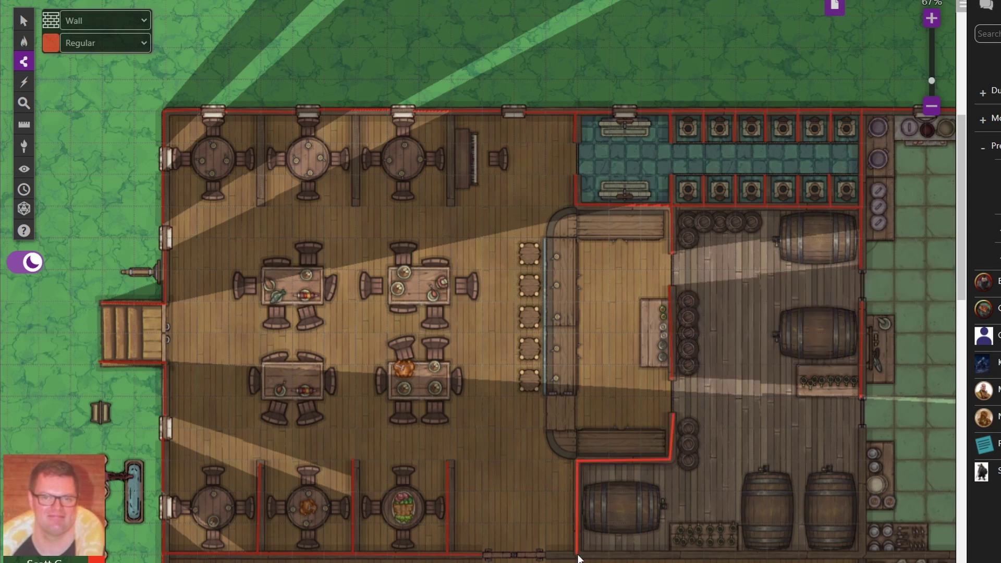
pyautogui.click(862, 556)
pyautogui.click(863, 430)
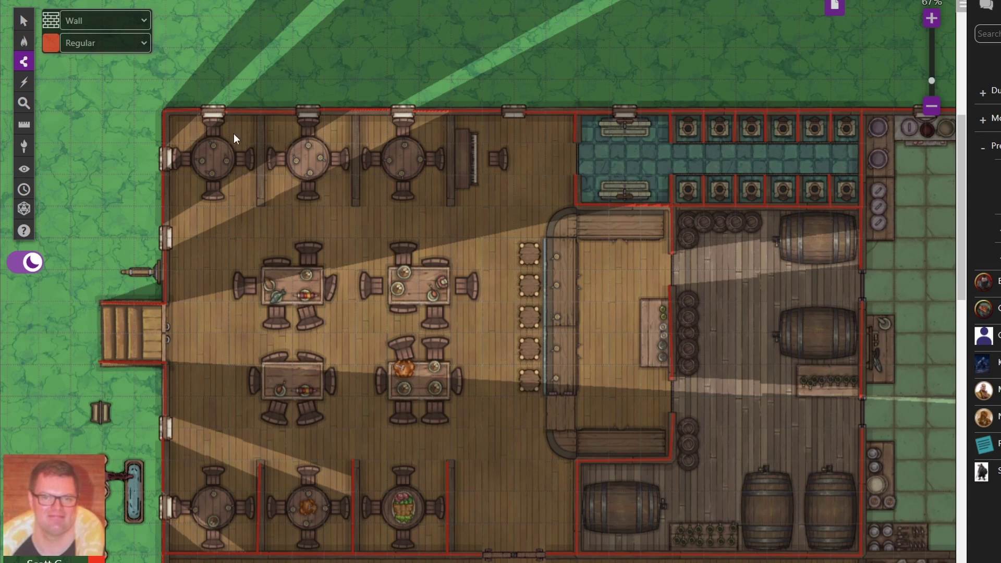
# Draw walls along the three dividers of the northern booths.
pyautogui.click(262, 205)
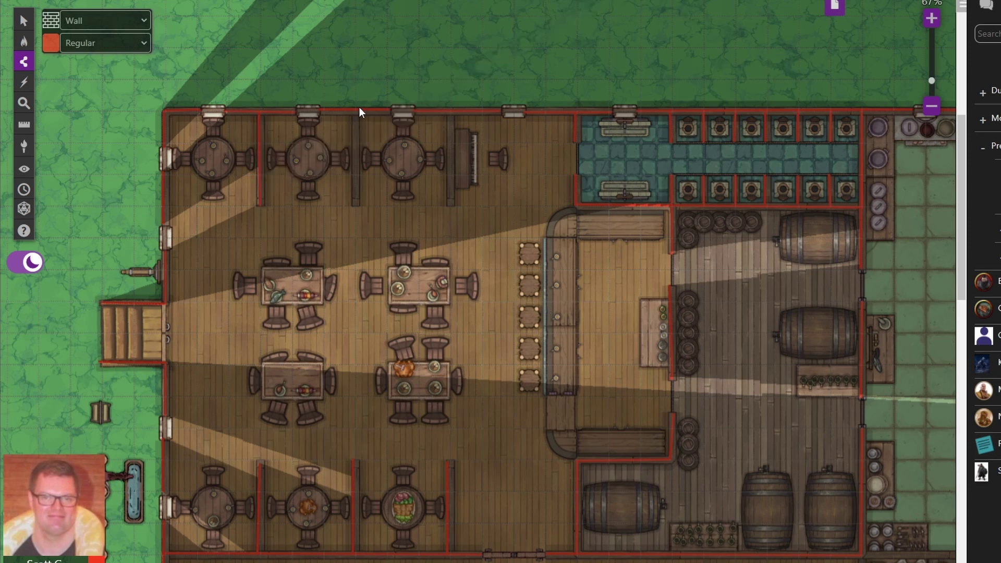
pyautogui.click(355, 205)
pyautogui.click(451, 205)
# Wall the kitchen's east side down to the back door and along both sides of the back steps.
pyautogui.hscroll(5, 776, 344)
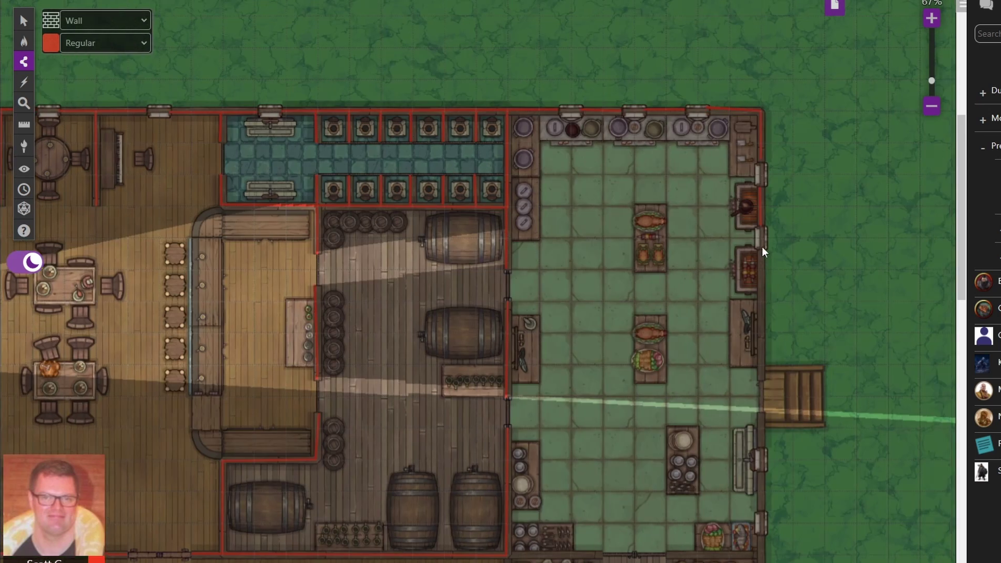
pyautogui.click(759, 380)
pyautogui.click(823, 368)
pyautogui.click(824, 424)
pyautogui.click(760, 425)
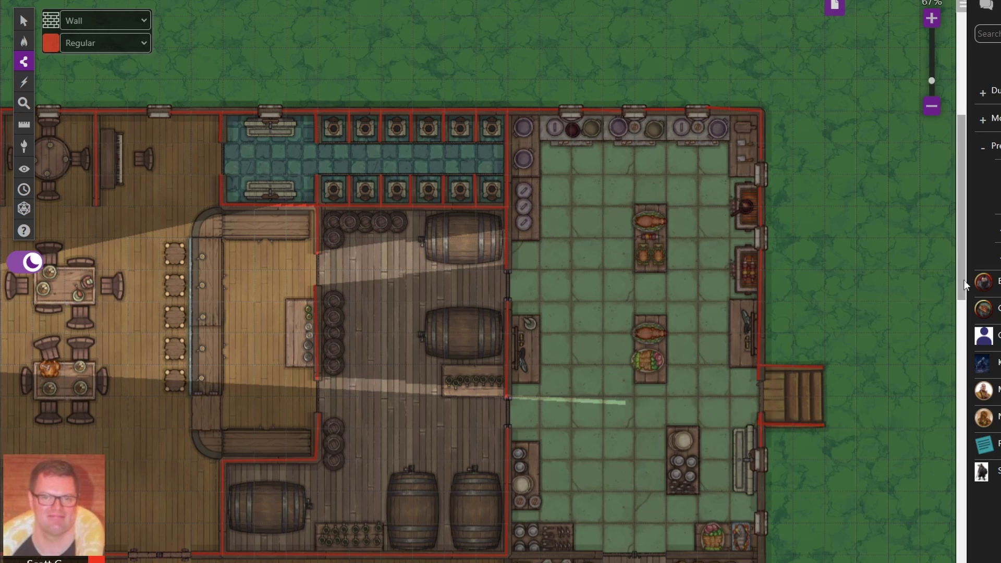
# Wall the east side south of the back steps with window gaps, rounding the pantry's southeast corner to the first south window.
pyautogui.scroll(-5, 921, 368)
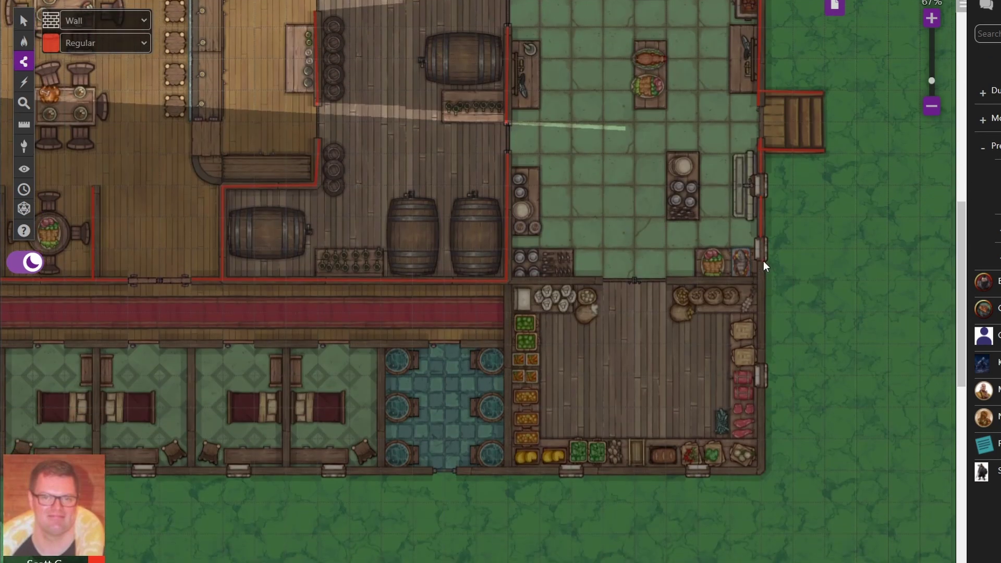
pyautogui.click(761, 363)
pyautogui.rightClick(765, 365)
pyautogui.click(710, 470)
pyautogui.click(760, 470)
pyautogui.click(761, 388)
pyautogui.rightClick(762, 388)
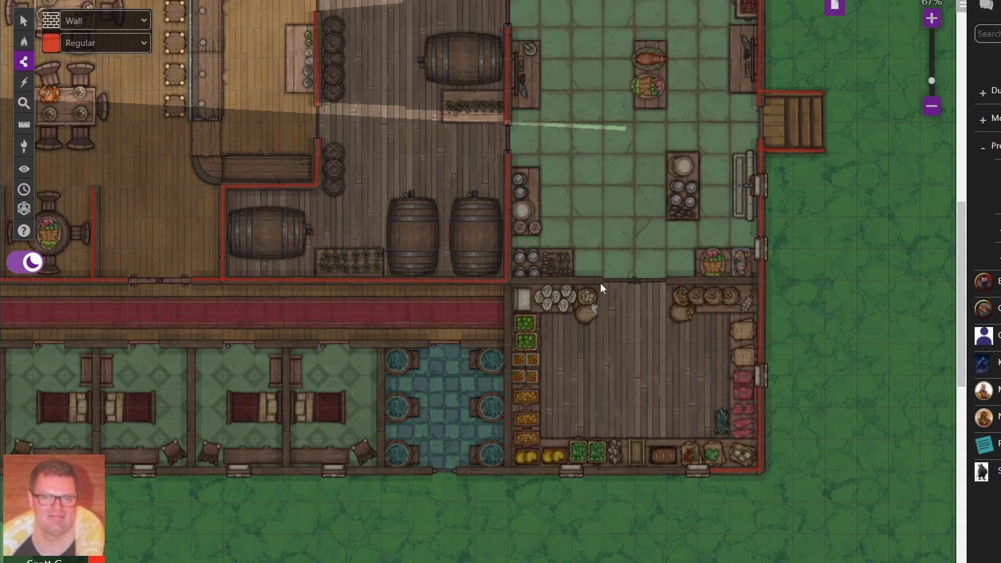
# Draw the pantry's north, west and south walls, leaving gaps at the kitchen door and windows, and extend the south wall to the bathroom's outer door.
pyautogui.click(508, 282)
pyautogui.click(506, 472)
pyautogui.click(559, 471)
pyautogui.click(456, 472)
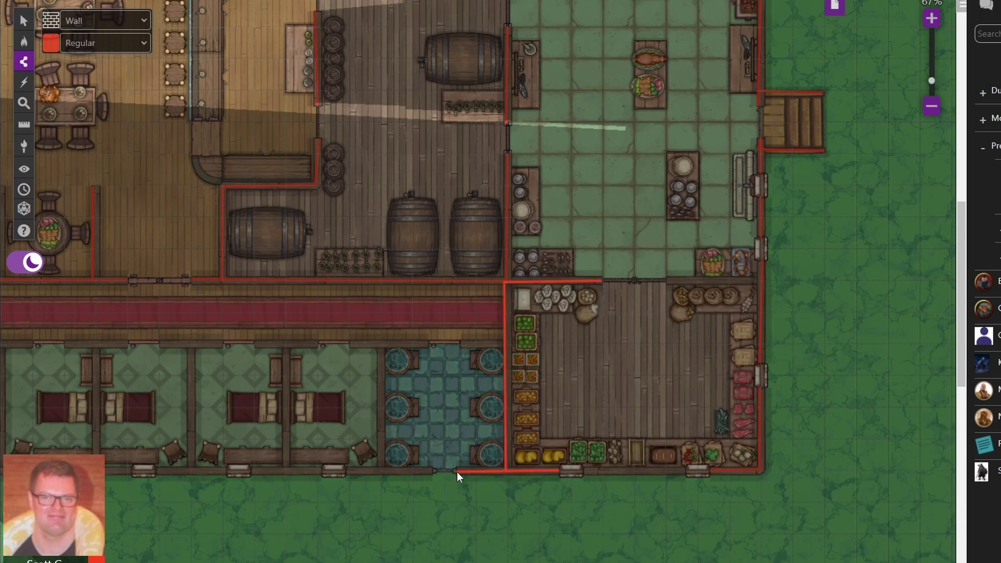
pyautogui.rightClick(457, 471)
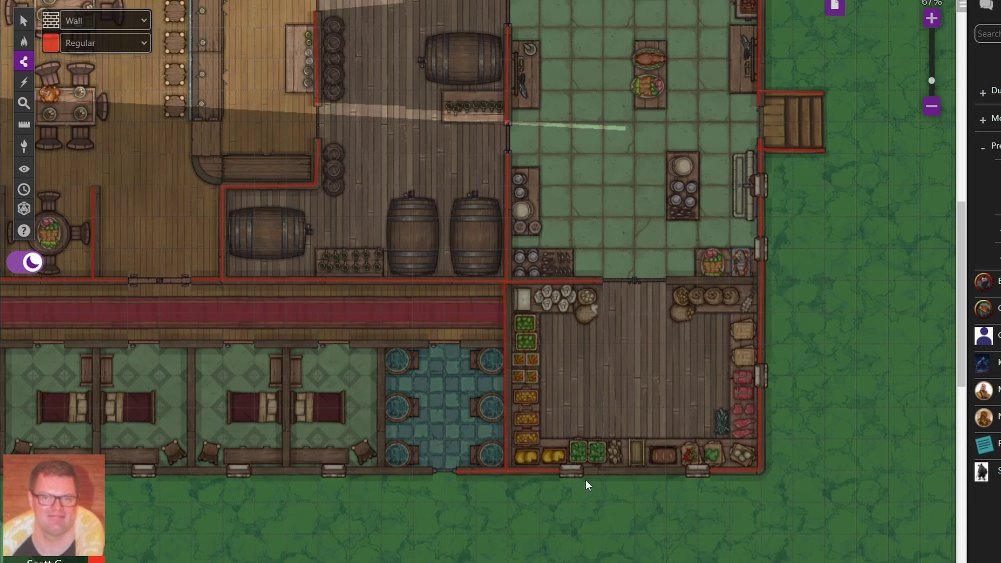
pyautogui.click(687, 469)
pyautogui.rightClick(687, 469)
pyautogui.click(762, 280)
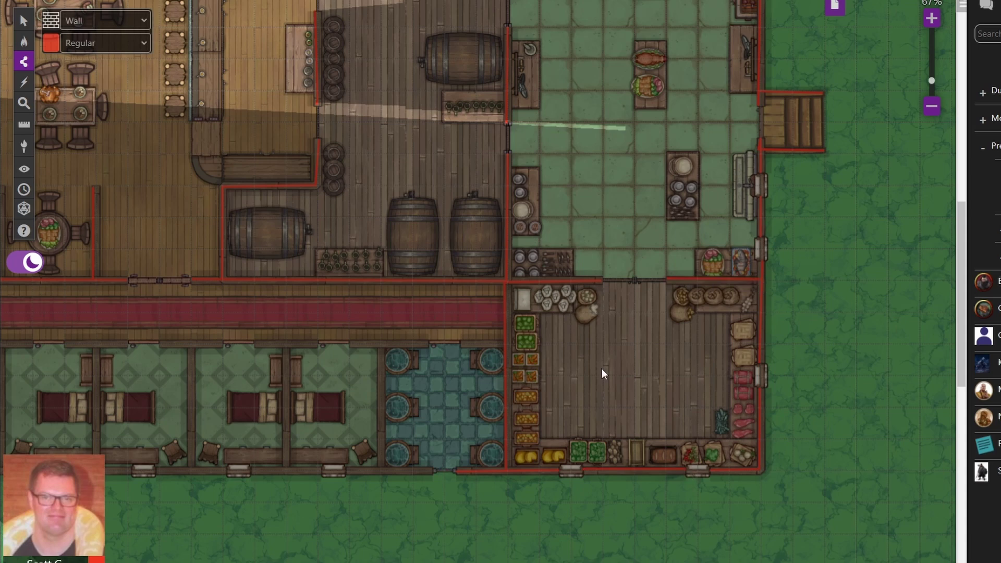
# Wall the west side below the red-carpeted corridor and the south side of the guest rooms to the bathroom's outer door, leaving window gaps.
pyautogui.hscroll(-5, 324, 460)
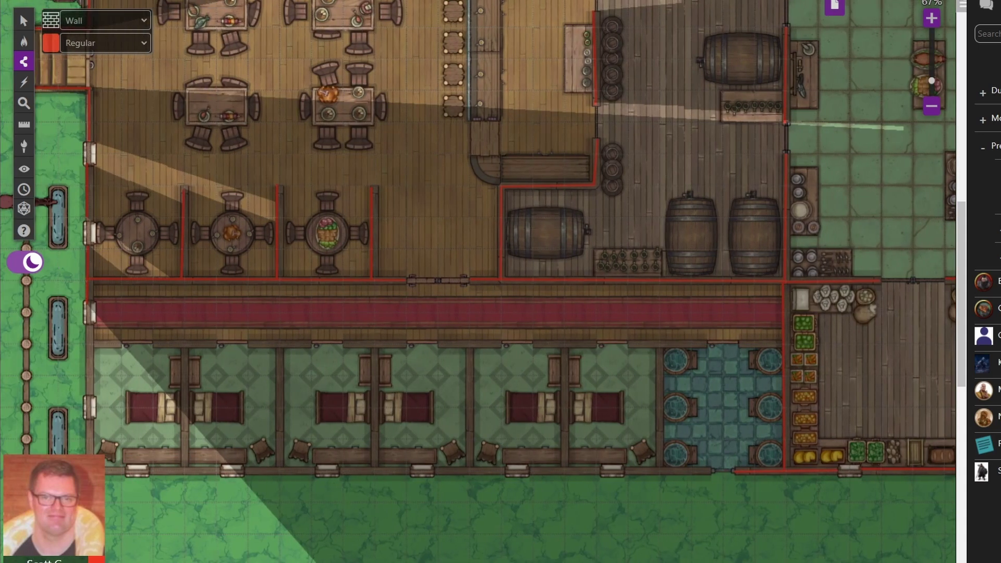
pyautogui.hscroll(-1, 478, 281)
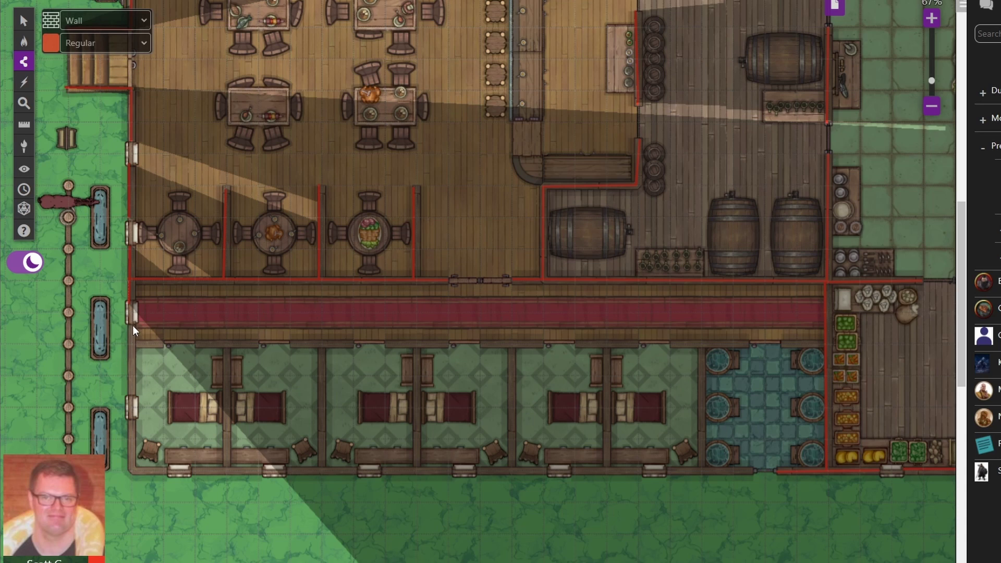
pyautogui.click(130, 396)
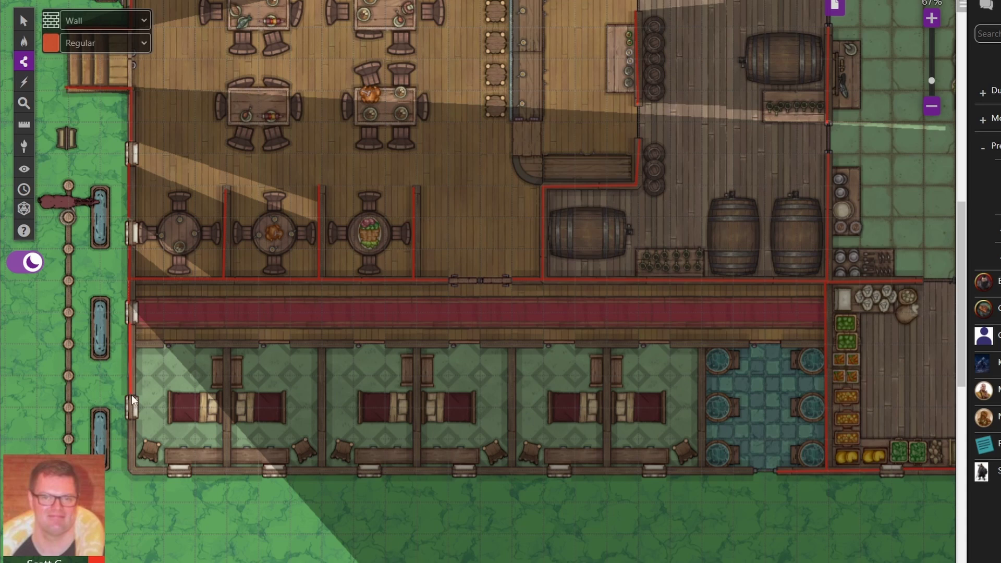
pyautogui.click(131, 471)
pyautogui.click(253, 470)
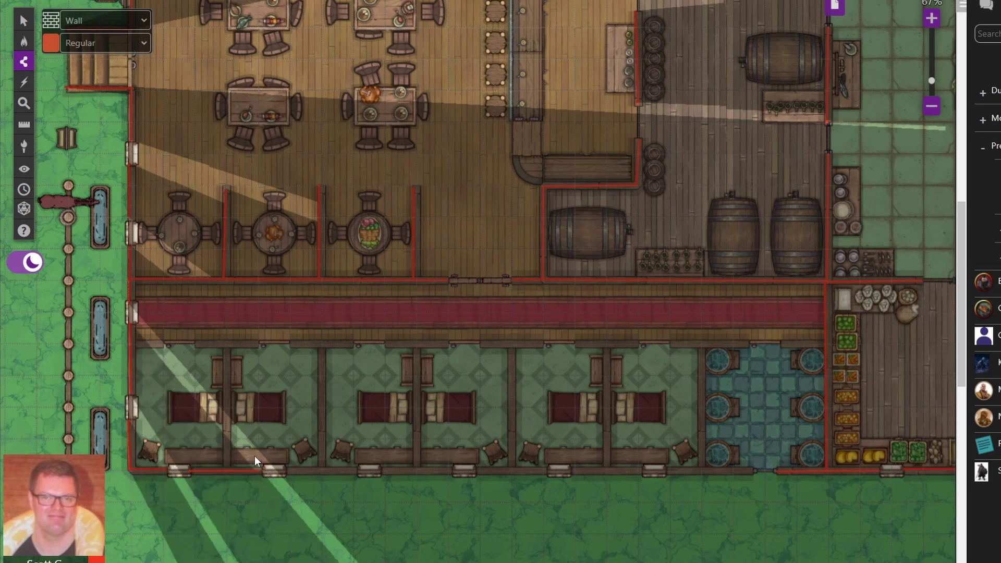
pyautogui.click(357, 471)
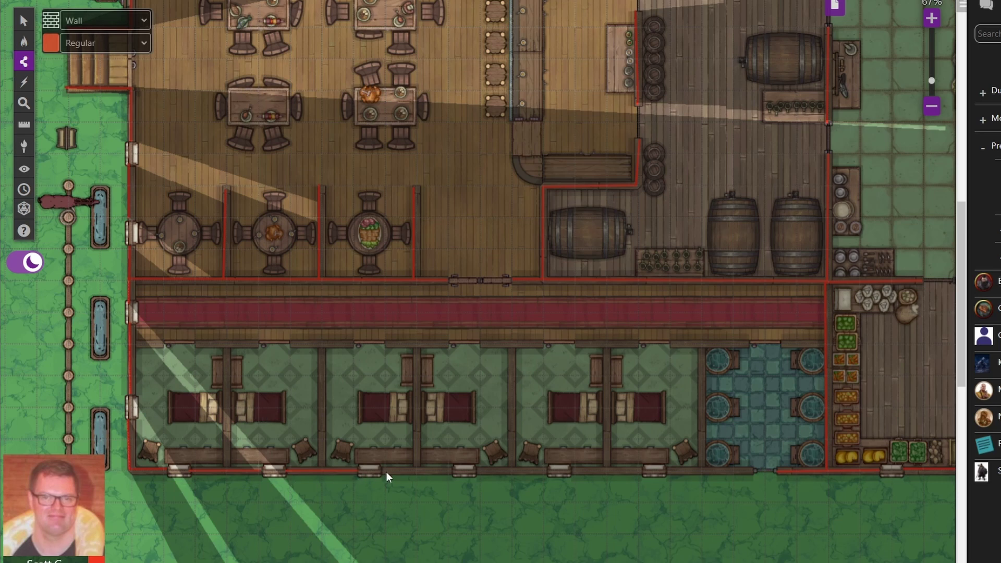
pyautogui.click(453, 471)
pyautogui.rightClick(549, 472)
pyautogui.click(571, 470)
pyautogui.rightClick(644, 471)
pyautogui.click(667, 470)
pyautogui.click(753, 471)
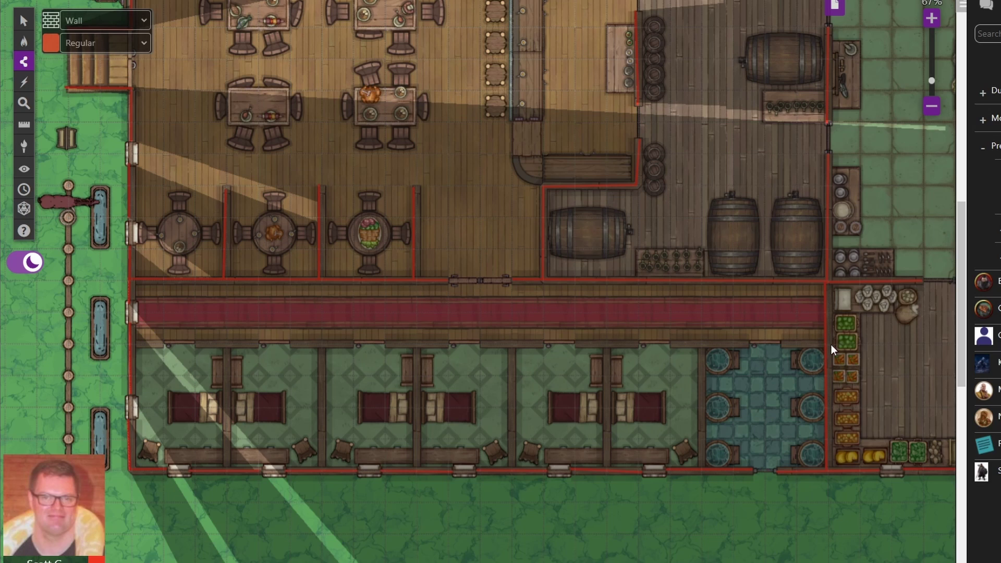
# Draw the corridor's south wall along the bathroom, the eastern guest rooms and the west end, leaving gaps at the doors.
pyautogui.click(780, 344)
pyautogui.moveTo(636, 344); pyautogui.dragTo(481, 344)
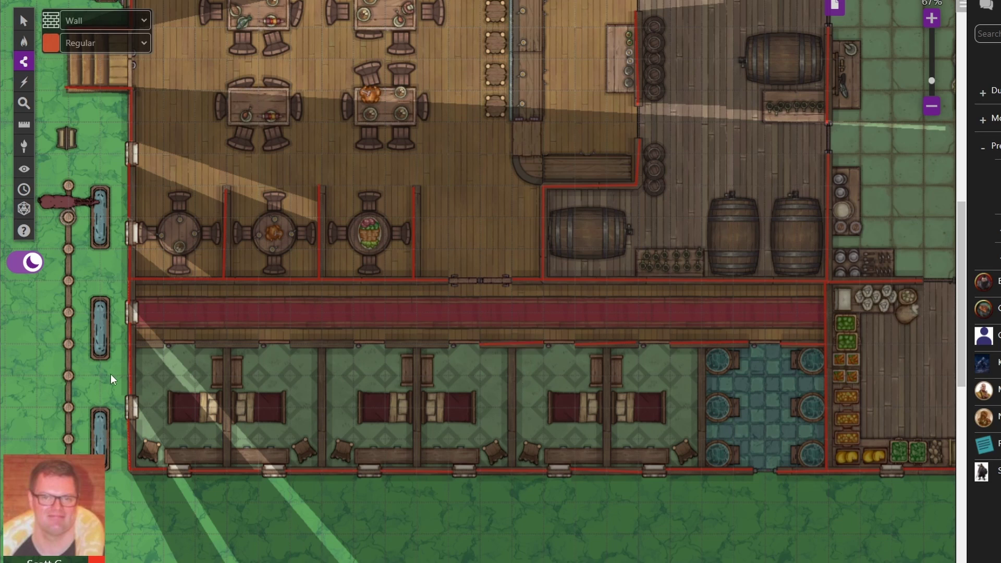
pyautogui.moveTo(161, 343); pyautogui.dragTo(132, 343)
# Complete the guest rooms' corridor wall with door gaps and draw the dividers between the rooms and beside the bathroom.
pyautogui.moveTo(197, 344)
pyautogui.mouseDown()
pyautogui.moveTo(258, 343)
pyautogui.moveTo(226, 470)
pyautogui.mouseUp()
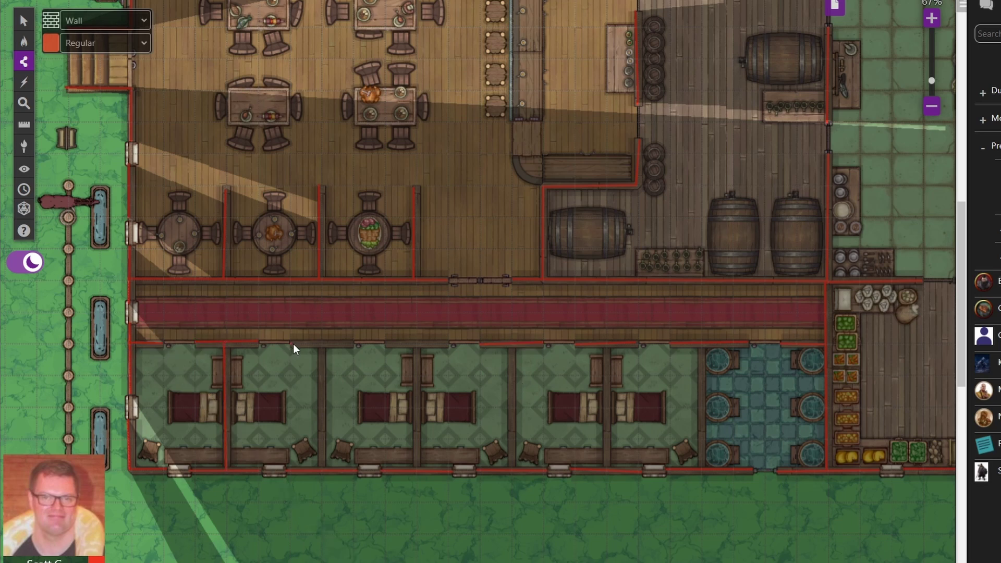
pyautogui.moveTo(291, 344); pyautogui.dragTo(355, 344)
pyautogui.moveTo(319, 469); pyautogui.dragTo(321, 344)
pyautogui.moveTo(385, 343); pyautogui.dragTo(450, 343)
pyautogui.moveTo(417, 473); pyautogui.dragTo(416, 344)
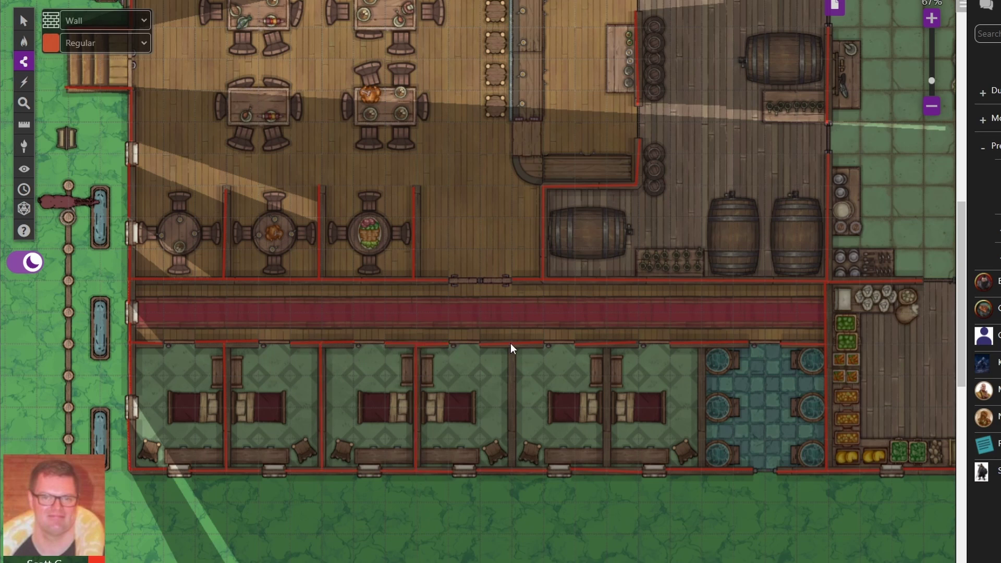
pyautogui.moveTo(511, 343); pyautogui.dragTo(512, 471)
pyautogui.moveTo(607, 344); pyautogui.dragTo(607, 470)
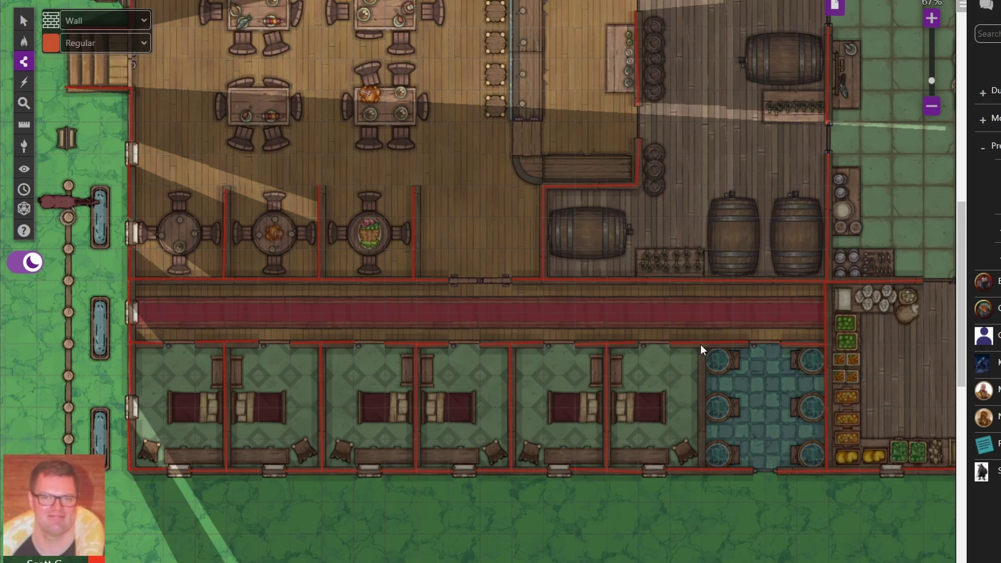
pyautogui.moveTo(700, 344); pyautogui.dragTo(702, 471)
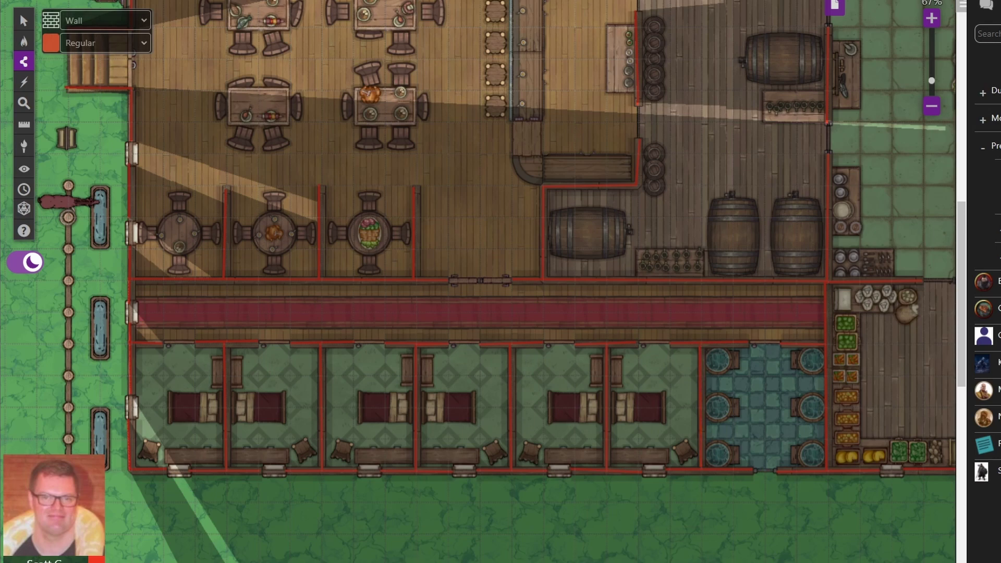
# Draw short walls over the sign and the small wooden object near the entrance, and a long wall along the hitching rail.
pyautogui.scroll(5, 955, 282)
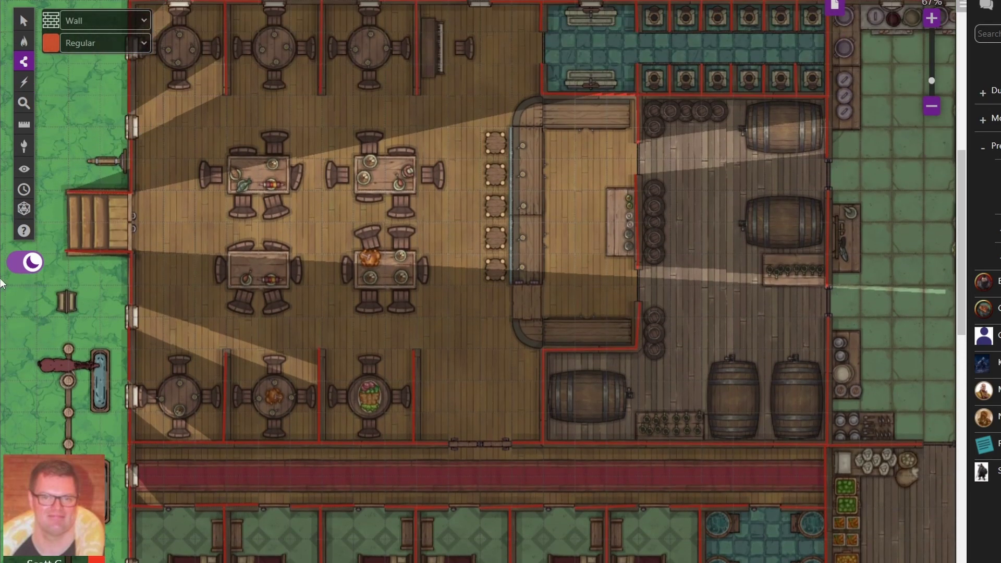
pyautogui.moveTo(93, 162); pyautogui.dragTo(132, 161)
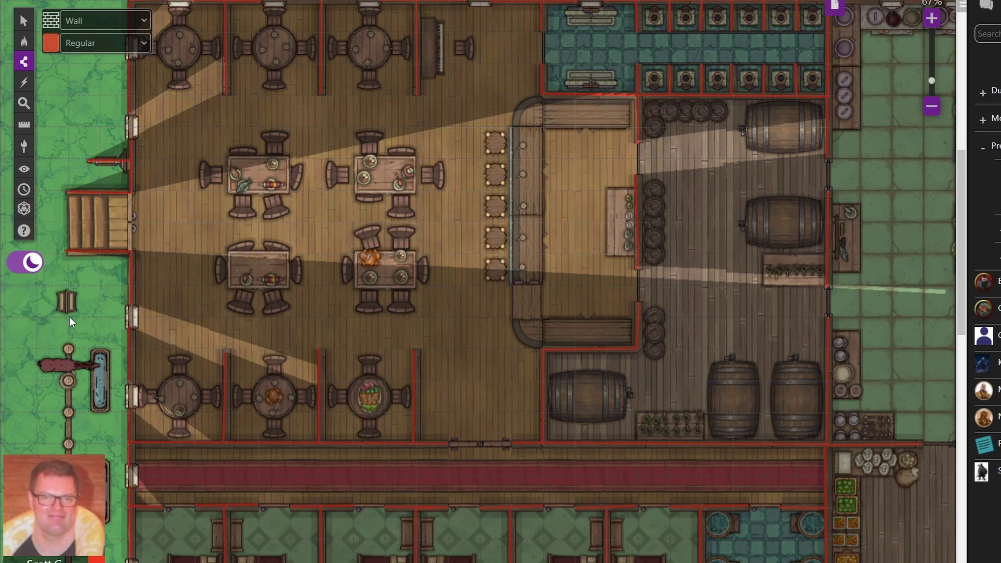
pyautogui.moveTo(67, 312); pyautogui.dragTo(66, 291)
pyautogui.hscroll(-3, 956, 212)
pyautogui.scroll(-3, 878, 330)
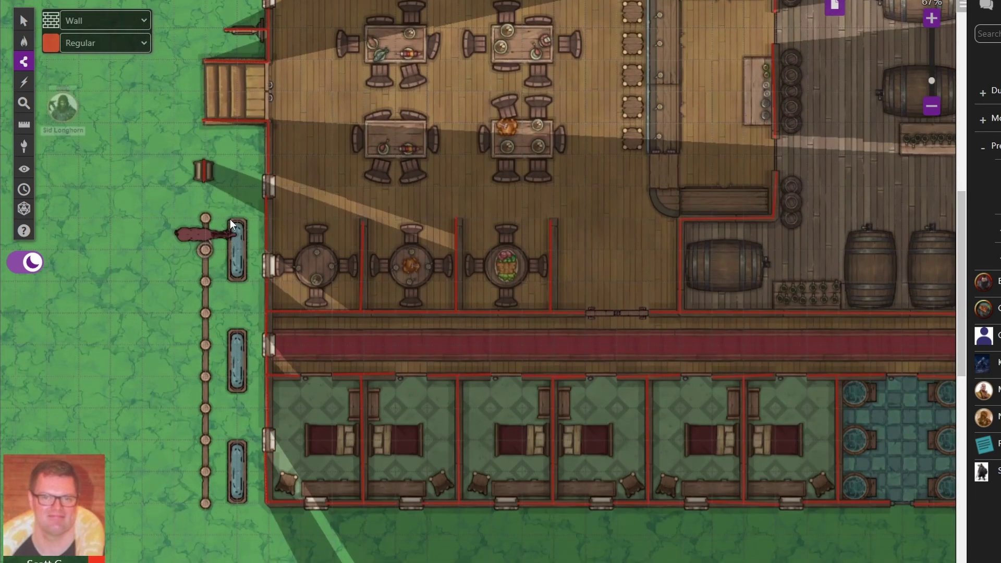
pyautogui.moveTo(230, 219)
pyautogui.mouseDown()
pyautogui.moveTo(230, 280)
pyautogui.moveTo(205, 240)
pyautogui.moveTo(206, 503)
pyautogui.moveTo(232, 494)
pyautogui.moveTo(231, 503)
pyautogui.mouseUp()
# Draw walls around the northwest corner of the stable east of the tavern, along part of its north and west sides.
pyautogui.click(928, 106)
pyautogui.click(929, 106)
pyautogui.click(928, 106)
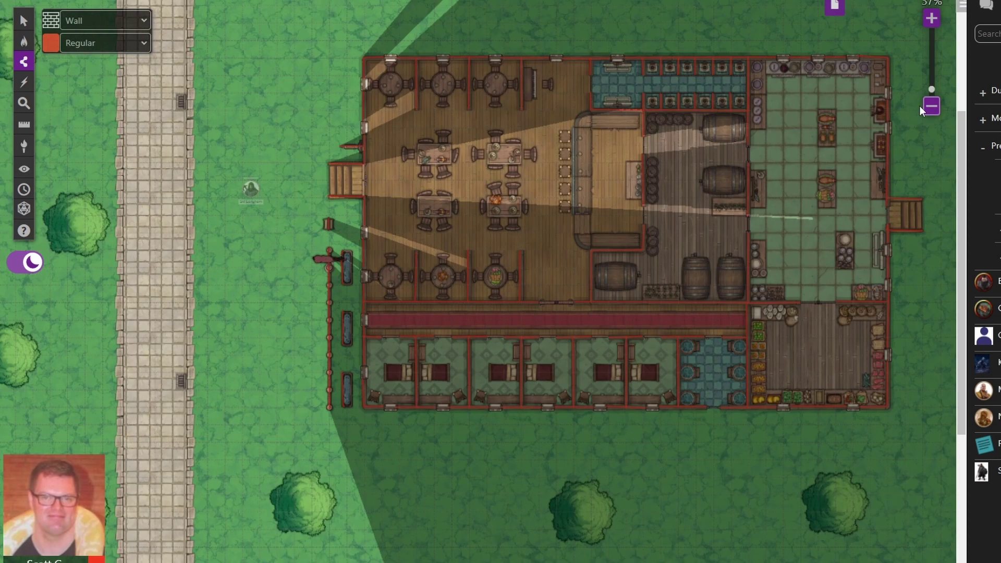
pyautogui.click(95, 20)
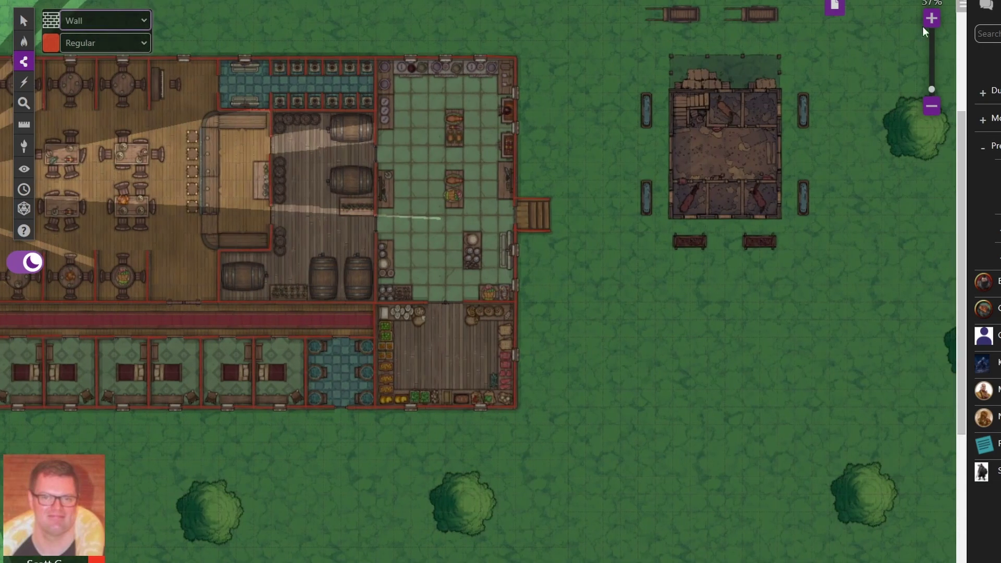
pyautogui.click(932, 19)
pyautogui.click(931, 20)
pyautogui.click(932, 20)
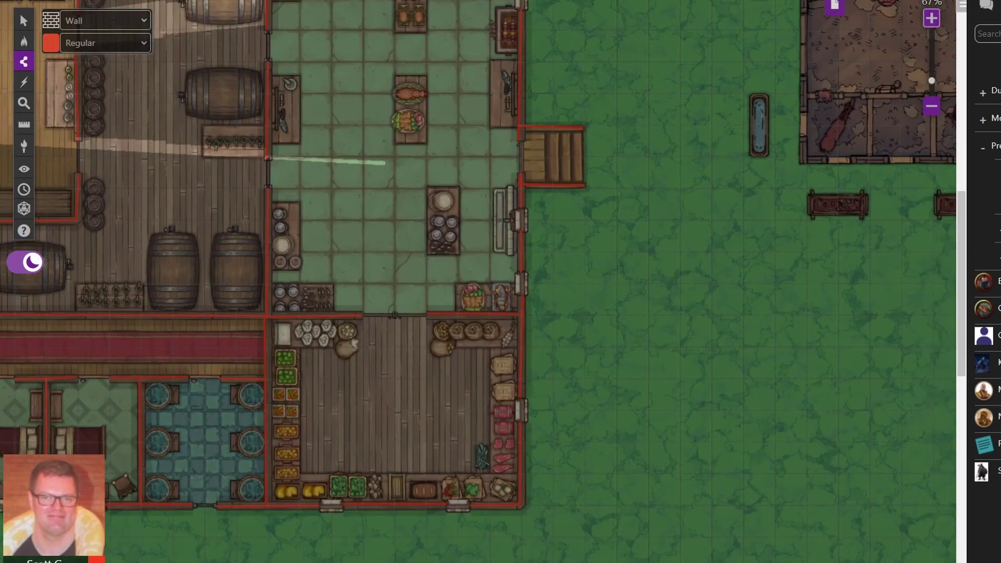
pyautogui.click(933, 20)
pyautogui.click(933, 21)
pyautogui.moveTo(958, 251); pyautogui.dragTo(958, 175)
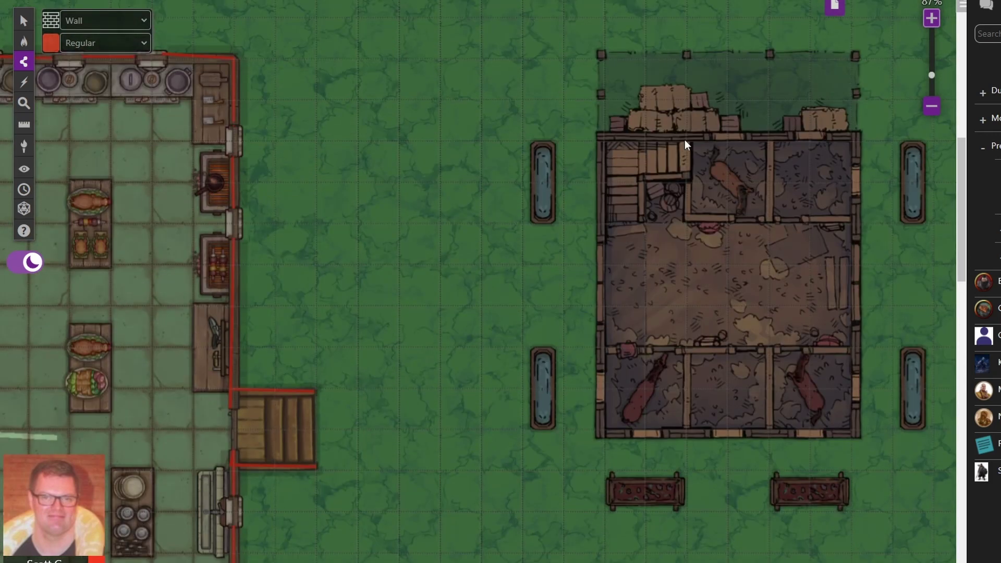
pyautogui.click(713, 136)
pyautogui.click(601, 136)
pyautogui.click(600, 242)
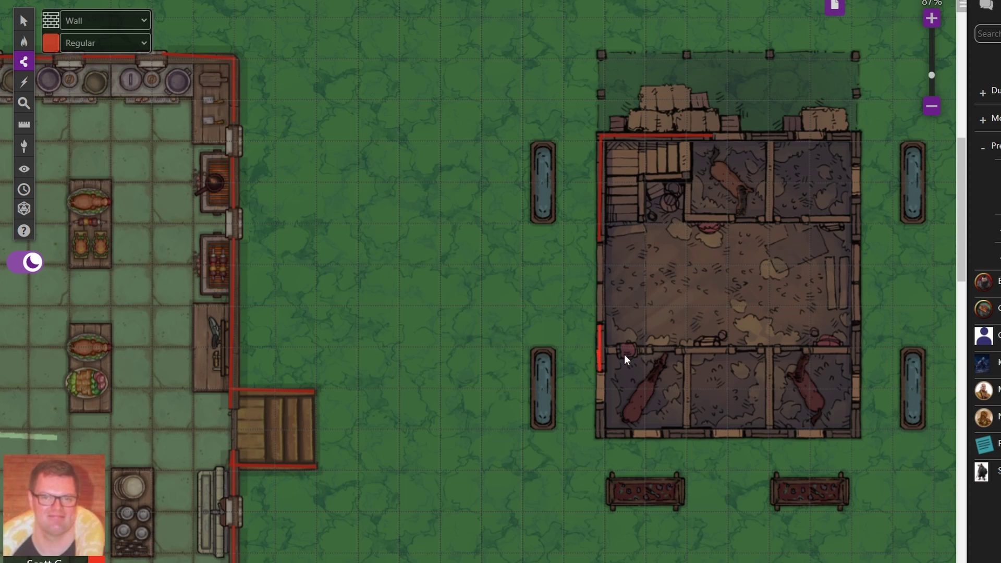
# Wall the stable's southern and northern stalls, stair enclosure and remaining outer sides, leaving gaps at doors and windows.
pyautogui.moveTo(624, 354); pyautogui.dragTo(674, 350)
pyautogui.moveTo(770, 350)
pyautogui.mouseDown()
pyautogui.moveTo(769, 433)
pyautogui.moveTo(757, 441)
pyautogui.mouseUp()
pyautogui.moveTo(686, 351); pyautogui.dragTo(631, 436)
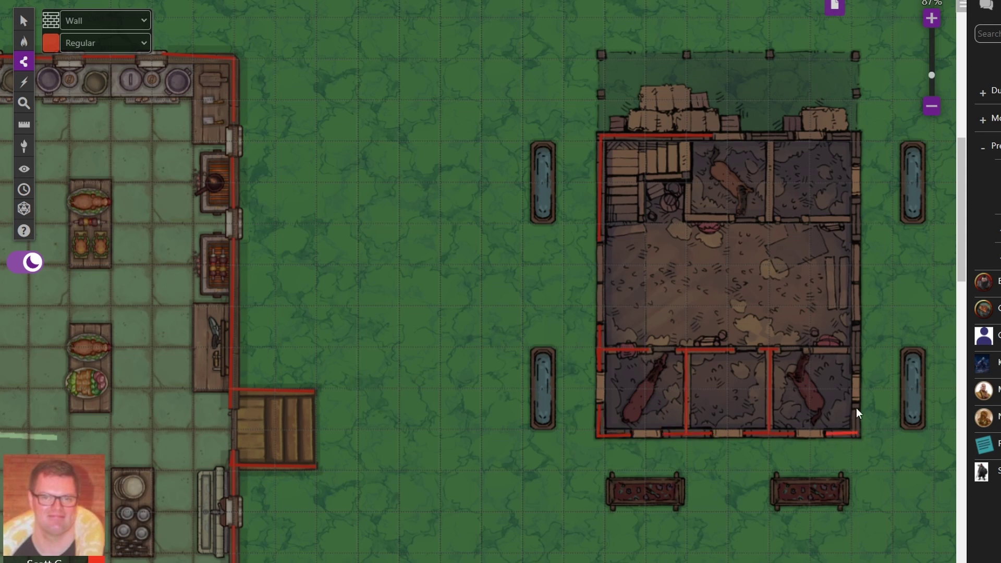
pyautogui.moveTo(857, 409); pyautogui.dragTo(806, 351)
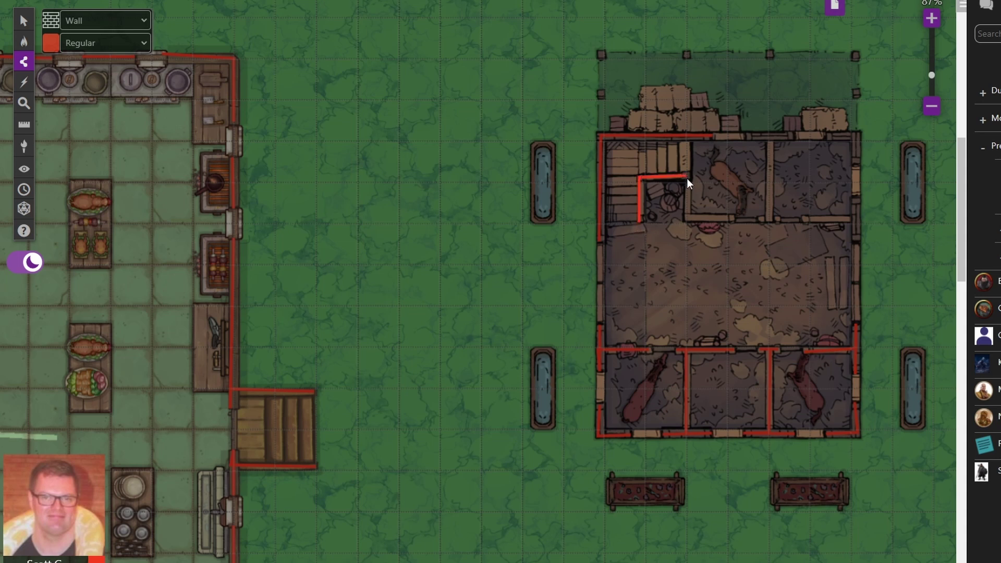
pyautogui.moveTo(746, 136)
pyautogui.mouseDown()
pyautogui.moveTo(795, 137)
pyautogui.moveTo(768, 219)
pyautogui.moveTo(856, 220)
pyautogui.moveTo(856, 197)
pyautogui.mouseUp()
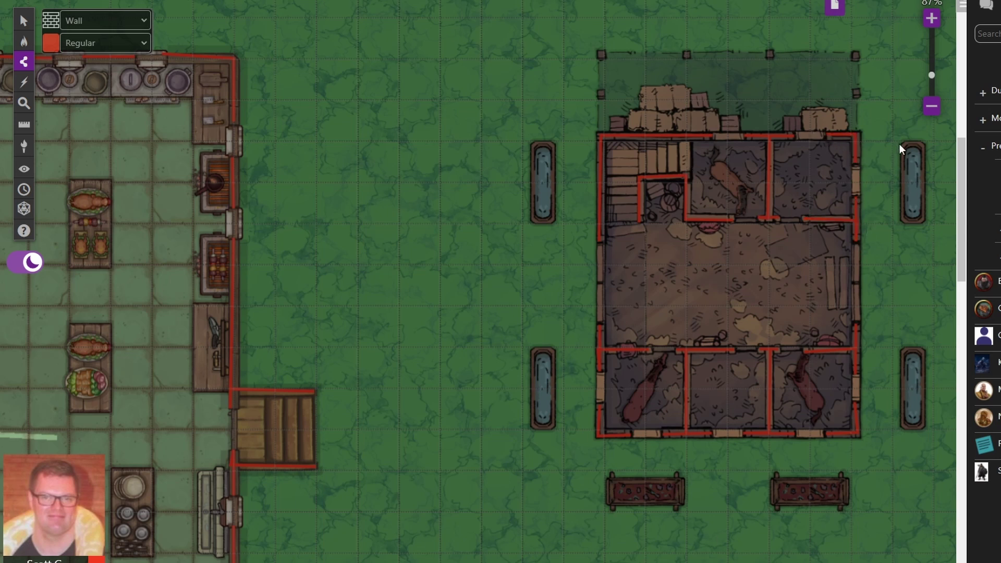
# Draw walls along the outer edges of the water troughs, the southern racks and the canopy posts around the stable.
pyautogui.moveTo(927, 142); pyautogui.dragTo(925, 221)
pyautogui.click(925, 221)
pyautogui.rightClick(928, 421)
pyautogui.moveTo(927, 425); pyautogui.dragTo(925, 427)
pyautogui.moveTo(809, 509); pyautogui.dragTo(774, 507)
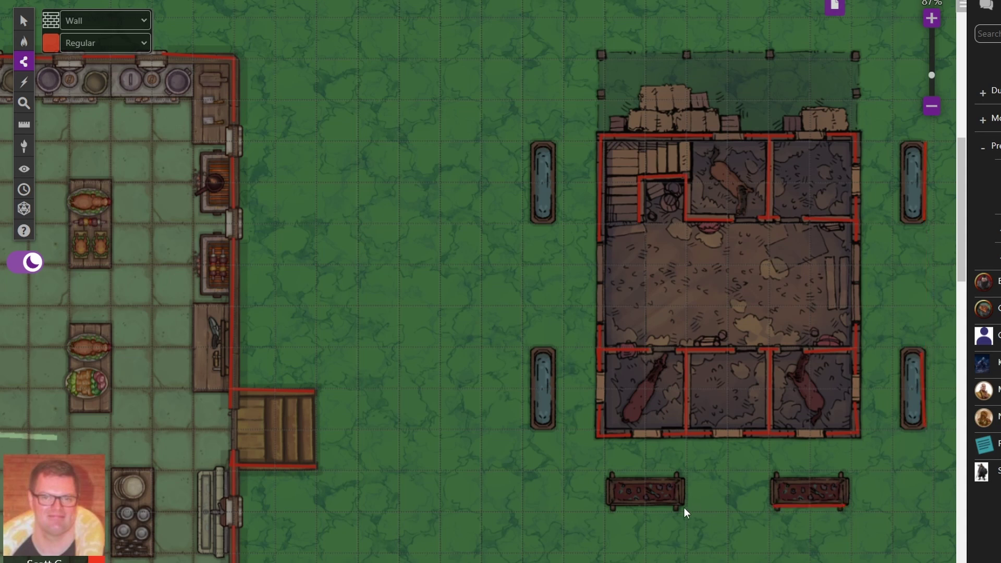
pyautogui.moveTo(684, 508); pyautogui.dragTo(608, 509)
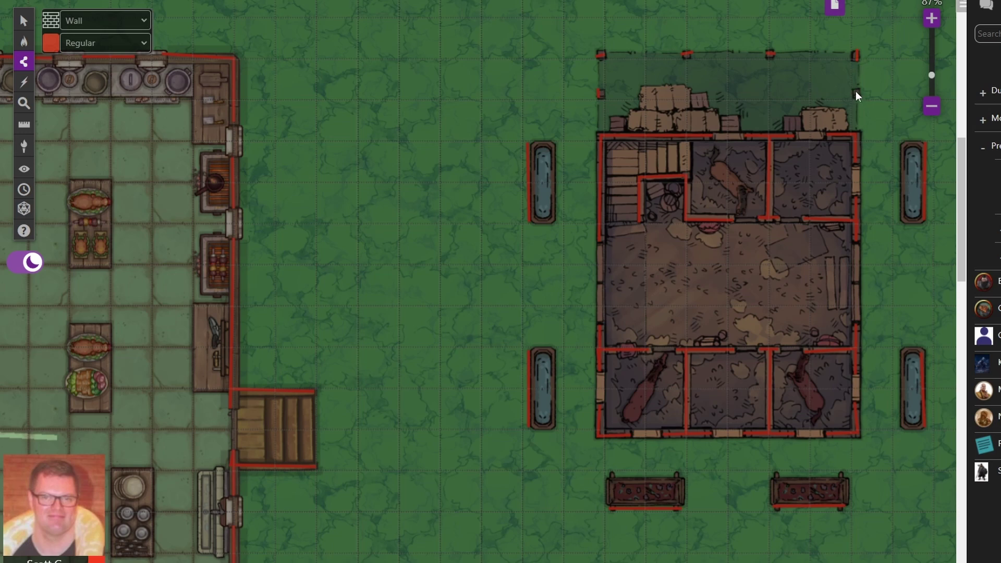
# Draw walls around the sides of the western cart north of the stable.
pyautogui.click(932, 106)
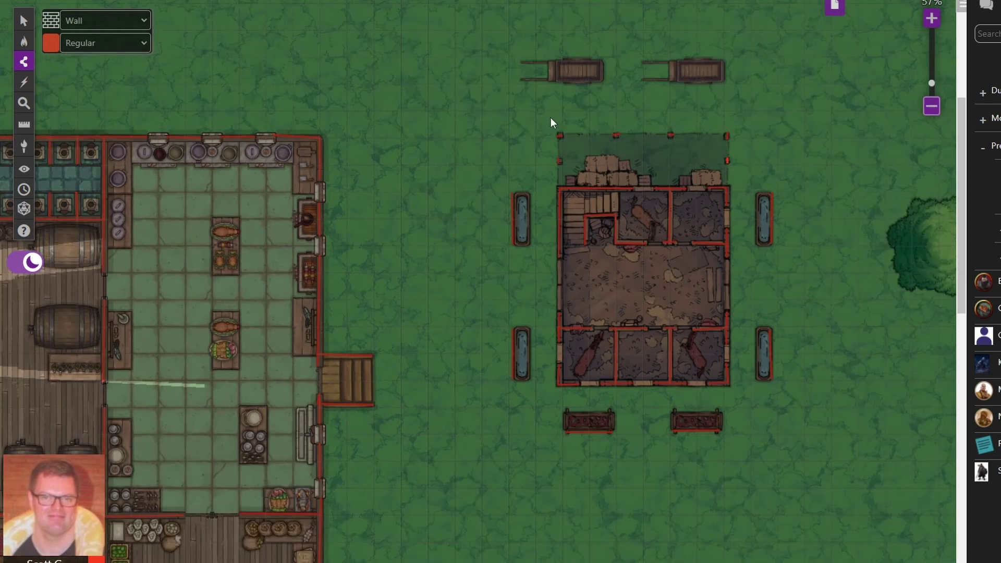
pyautogui.click(604, 82)
pyautogui.press('Escape')
pyautogui.click(521, 59)
pyautogui.rightClick(521, 59)
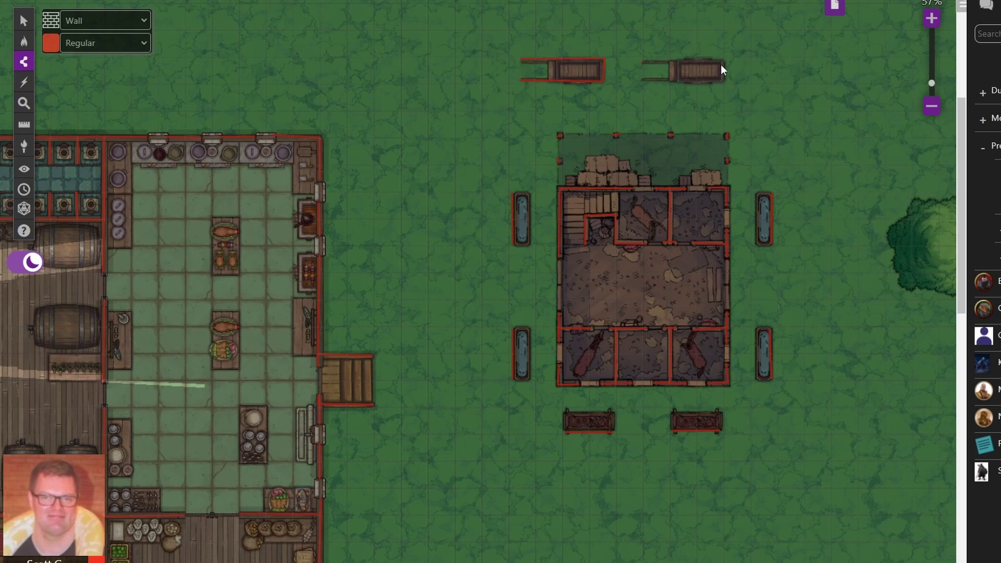
# Switch to the Objects & Tokens layer and move the hooded character's token from outside into the tavern's dining room.
pyautogui.moveTo(24, 42)
pyautogui.click(87, 54)
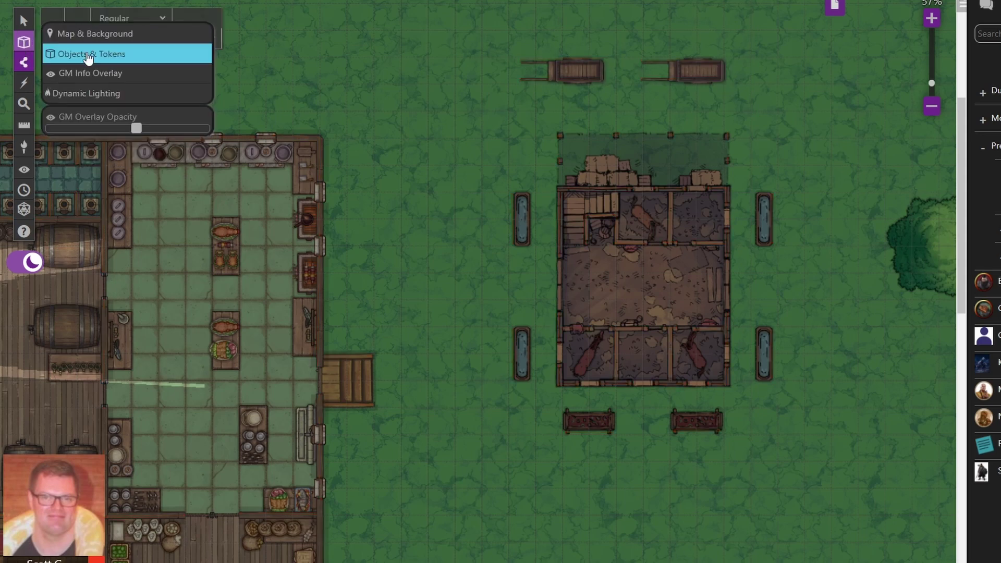
pyautogui.scroll(-3, 559, 147)
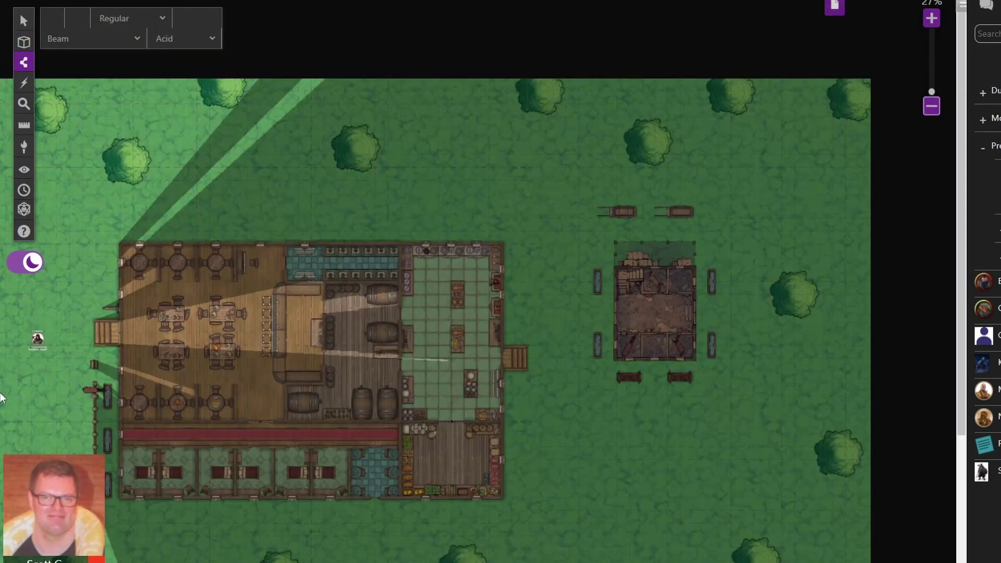
pyautogui.press('-')
pyautogui.click(932, 16)
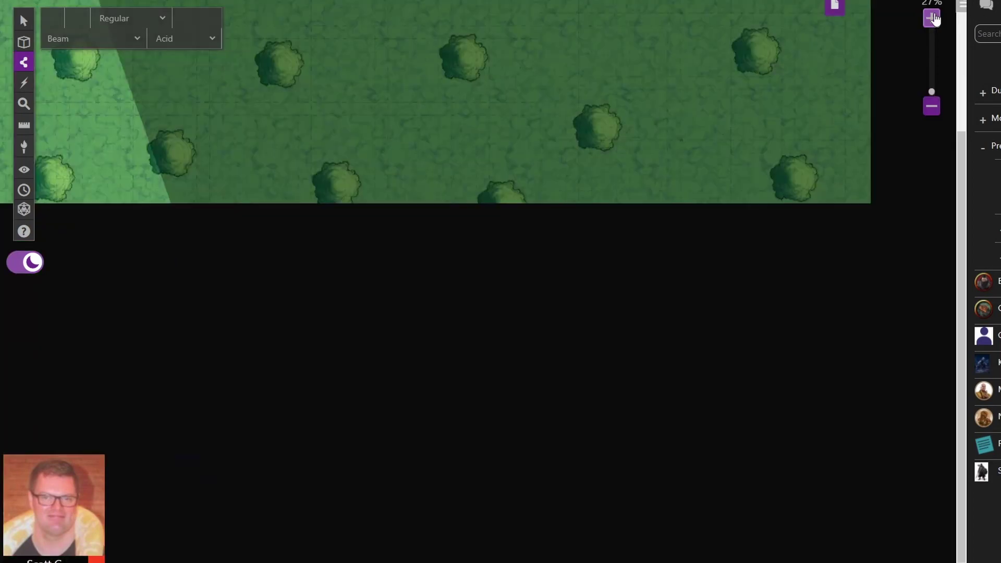
pyautogui.click(932, 16)
pyautogui.moveTo(960, 268); pyautogui.dragTo(958, 123)
pyautogui.hscroll(-3, 500, 281)
pyautogui.click(23, 20)
pyautogui.moveTo(24, 45)
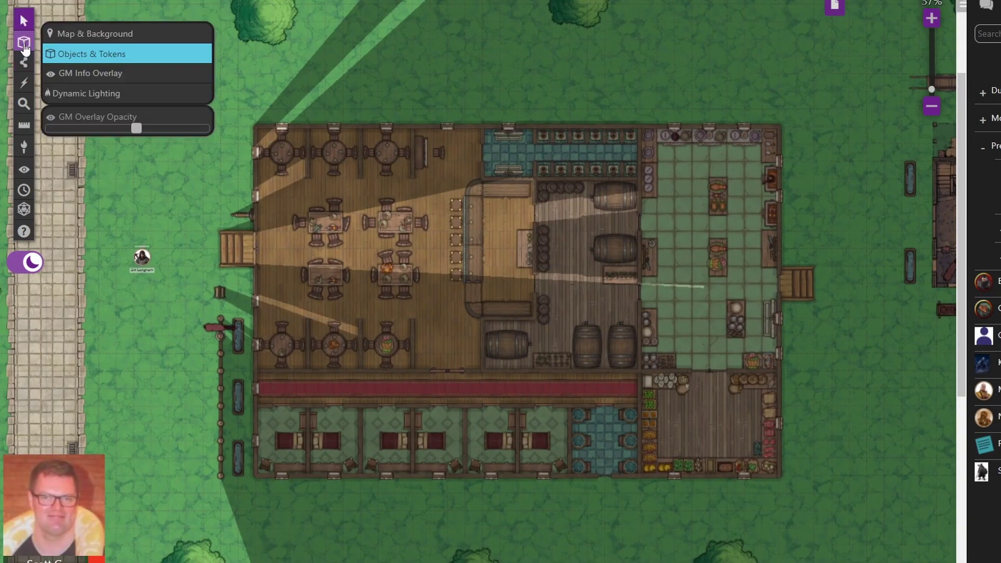
pyautogui.moveTo(142, 256); pyautogui.dragTo(299, 223)
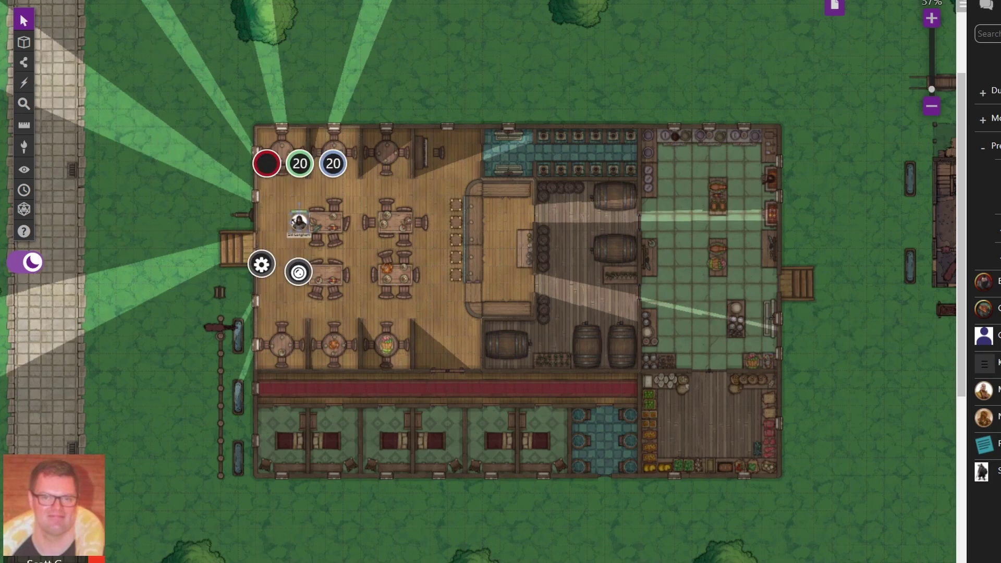
# Place the marshal character's token beside the bar counter and open its token settings.
pyautogui.moveTo(985, 390); pyautogui.dragTo(456, 275)
pyautogui.click(418, 317)
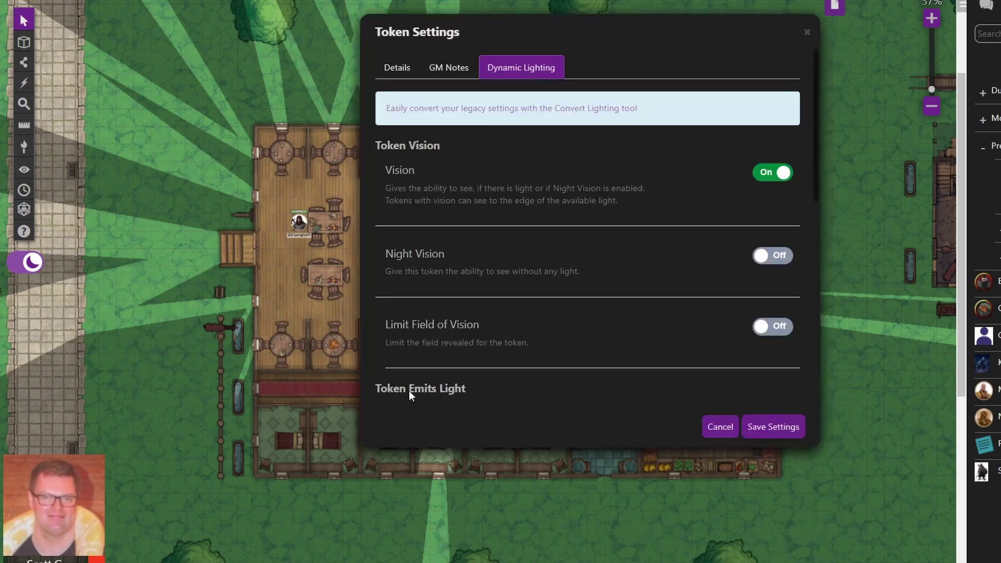
# Link the token near the corridor door to the half-elf rogue character and enable its nameplate.
pyautogui.click(412, 73)
pyautogui.click(524, 161)
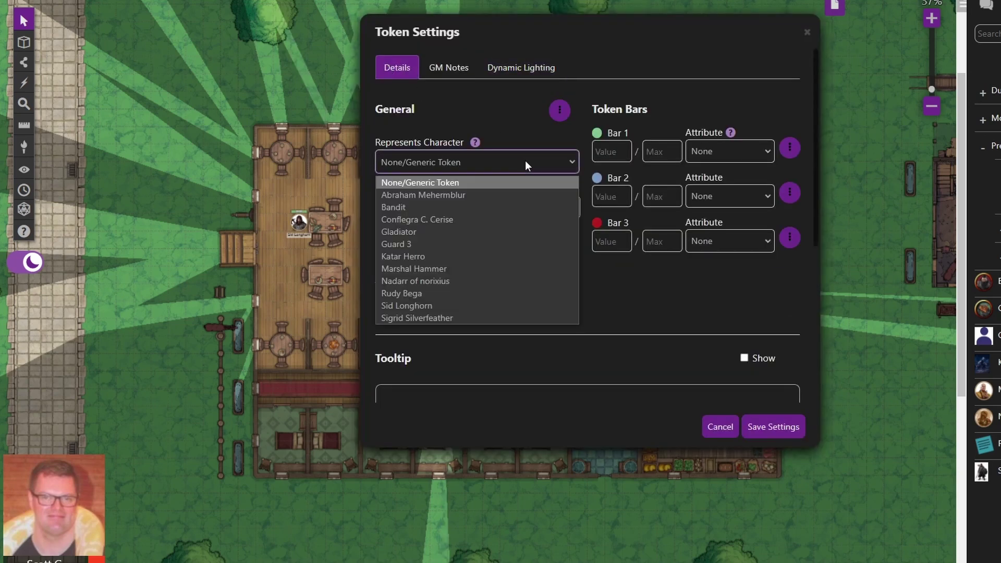
pyautogui.click(443, 262)
pyautogui.click(522, 209)
# Assign hp to bar 1 and ac to bar 2 of the rogue's token and save its settings.
pyautogui.click(733, 152)
pyautogui.write('hp')
pyautogui.press('Return')
pyautogui.click(735, 193)
pyautogui.write('ac')
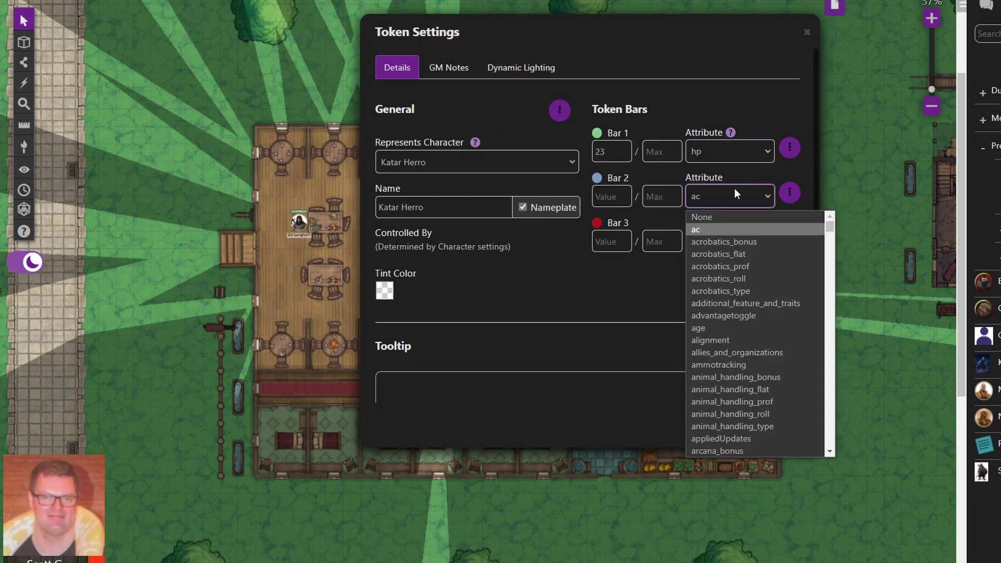
pyautogui.press('Return')
pyautogui.click(658, 196)
pyautogui.click(612, 197)
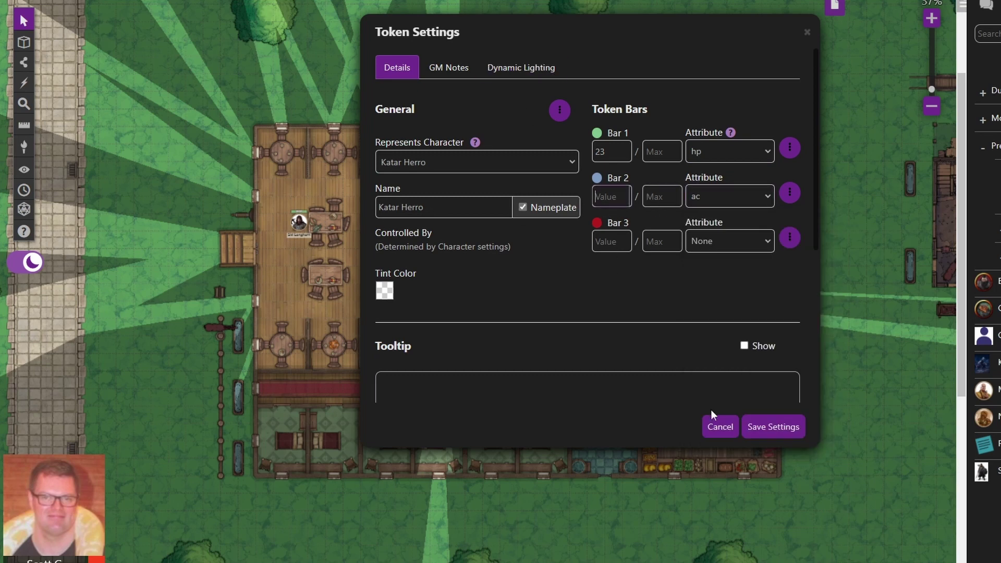
pyautogui.click(758, 427)
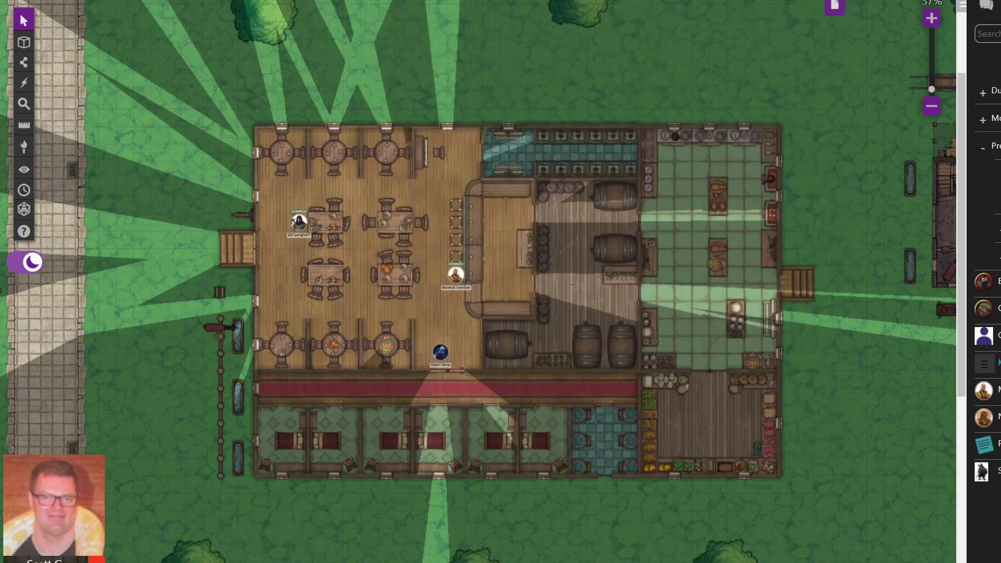
# Set the armor class to 15 on the half-elf rogue's character sheet.
pyautogui.click(984, 362)
pyautogui.click(410, 78)
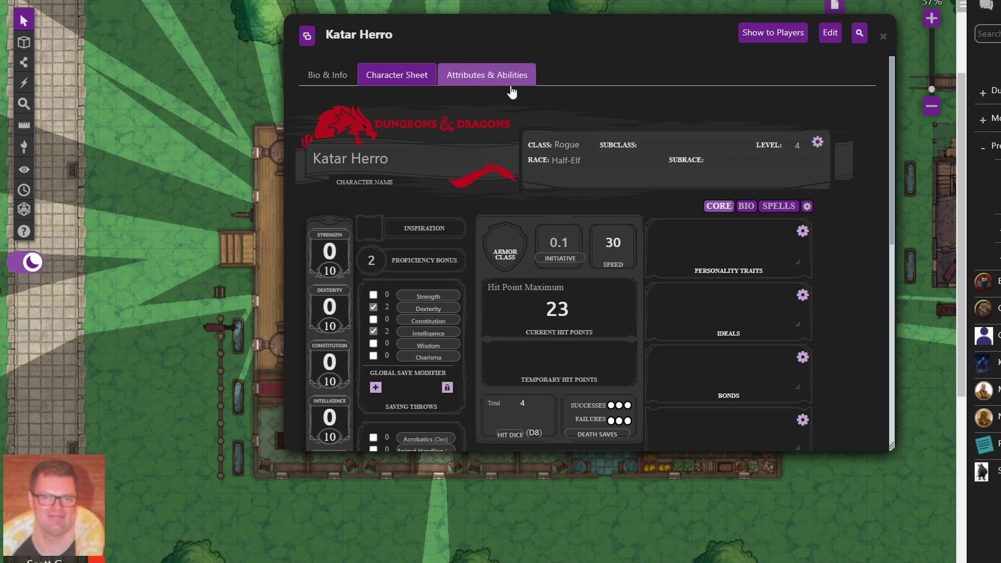
pyautogui.click(499, 261)
pyautogui.write('1')
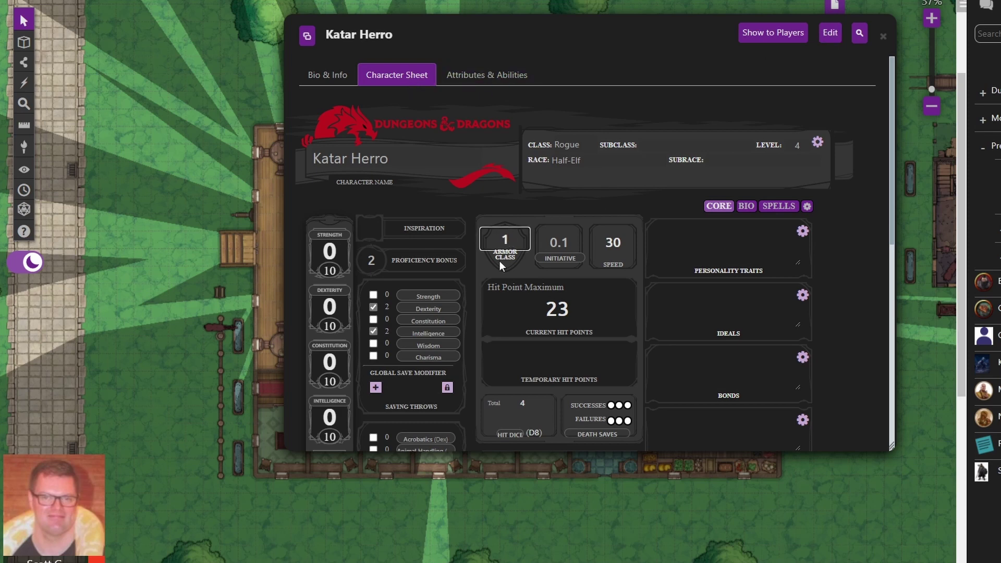
pyautogui.write('5')
pyautogui.click(884, 36)
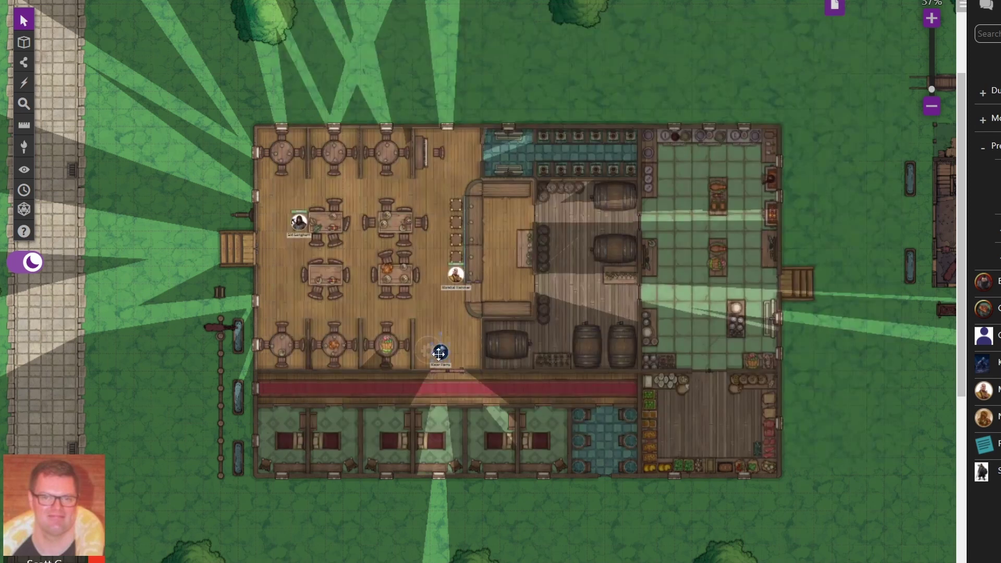
# Relink bar 2 of the rogue's token to ac, set the bar maximums to 23 and 15, and save.
pyautogui.doubleClick(439, 353)
pyautogui.click(715, 196)
pyautogui.click(705, 230)
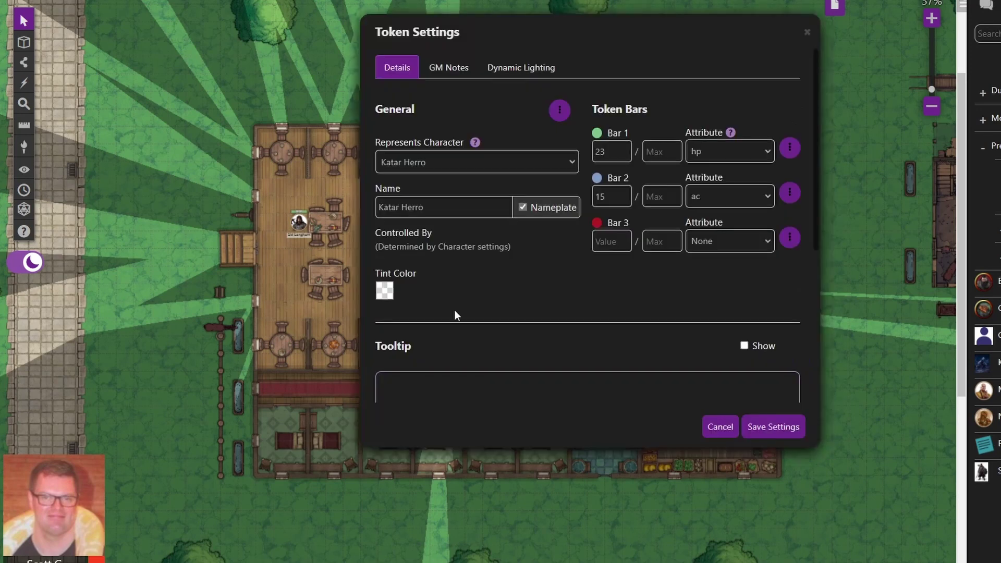
pyautogui.click(661, 151)
pyautogui.write('23')
pyautogui.click(661, 196)
pyautogui.write('15')
pyautogui.click(760, 424)
pyautogui.click(381, 292)
# Open the hooded character's token settings to check its hp and ac bars, and save them.
pyautogui.click(299, 221)
pyautogui.click(261, 264)
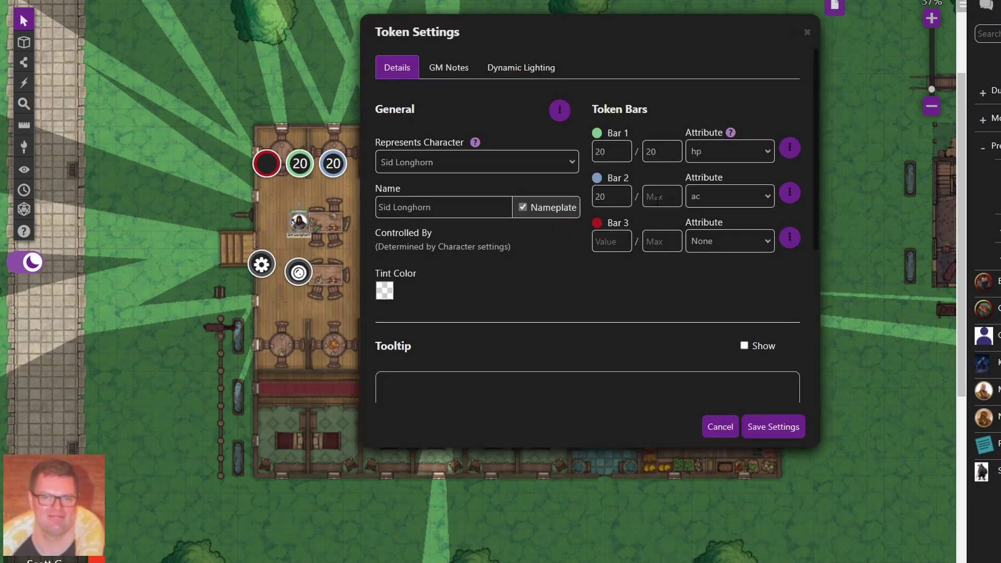
pyautogui.click(773, 427)
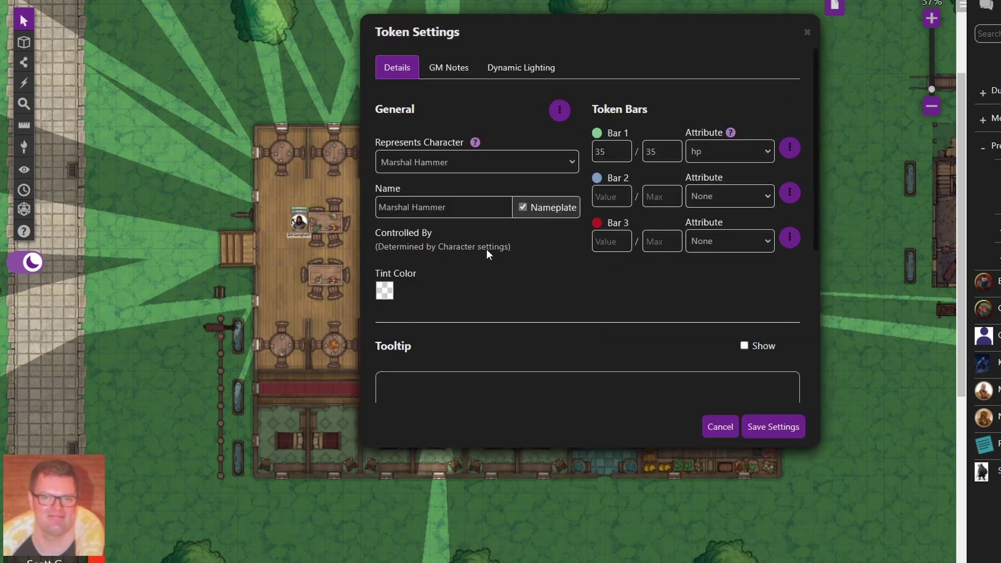
# Assign ac to bar 2 of the marshal's token with value and maximum 14, and save its settings.
pyautogui.click(731, 196)
pyautogui.click(708, 227)
pyautogui.click(662, 196)
pyautogui.write('14')
pyautogui.click(611, 196)
pyautogui.write('14')
pyautogui.click(774, 427)
pyautogui.click(417, 277)
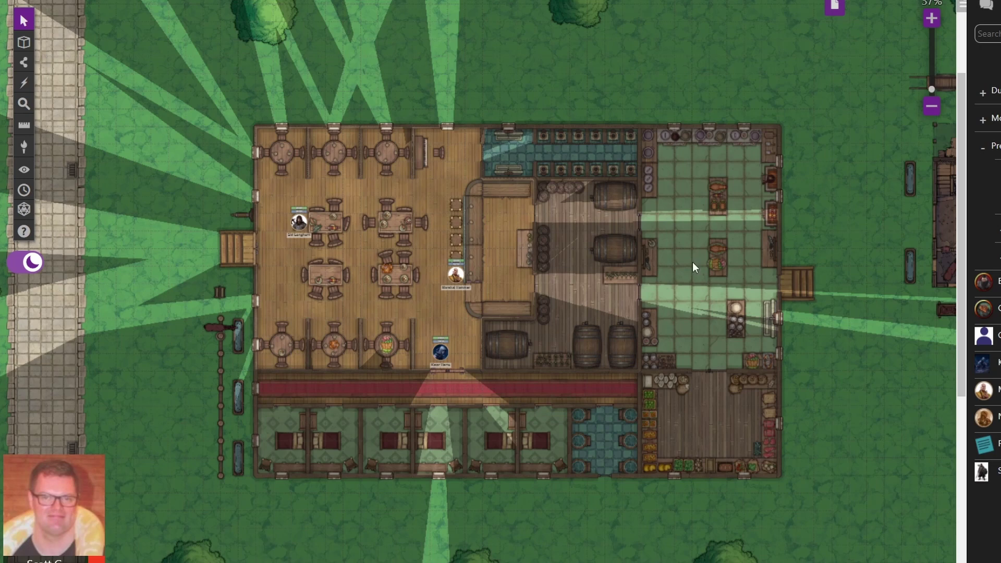
# Add a Bandit token at the dining room's north wall, with bar 1 as hp at 11/11 and bar 2 linked to ac.
pyautogui.moveTo(984, 309); pyautogui.dragTo(422, 183)
pyautogui.doubleClick(421, 182)
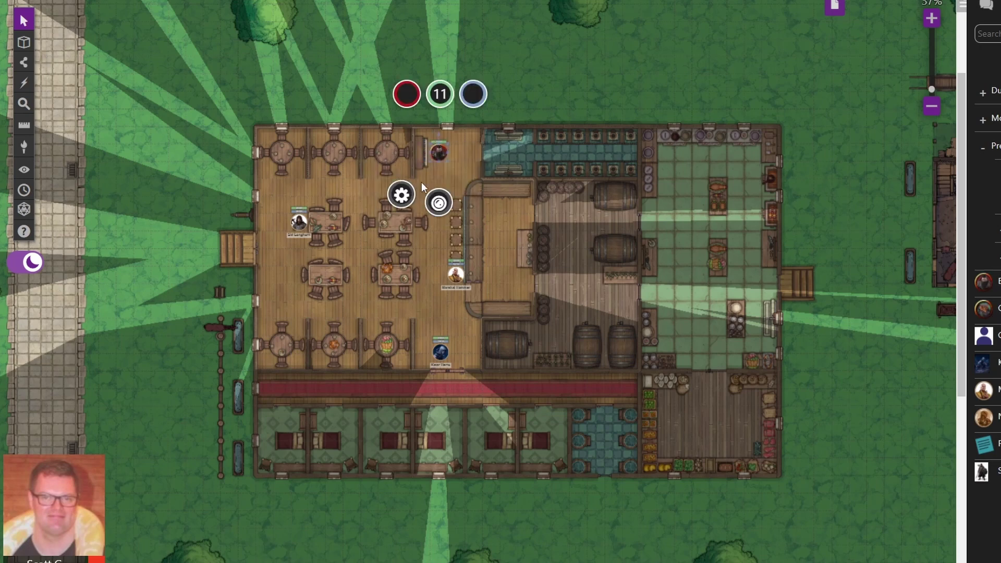
pyautogui.click(730, 151)
pyautogui.click(721, 190)
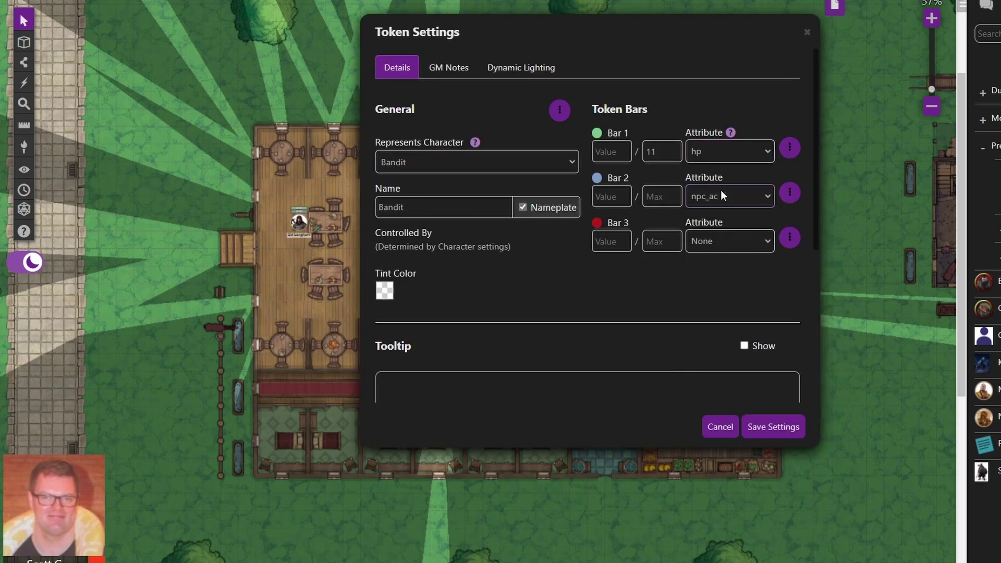
pyautogui.click(702, 196)
pyautogui.scroll(10, 712, 224)
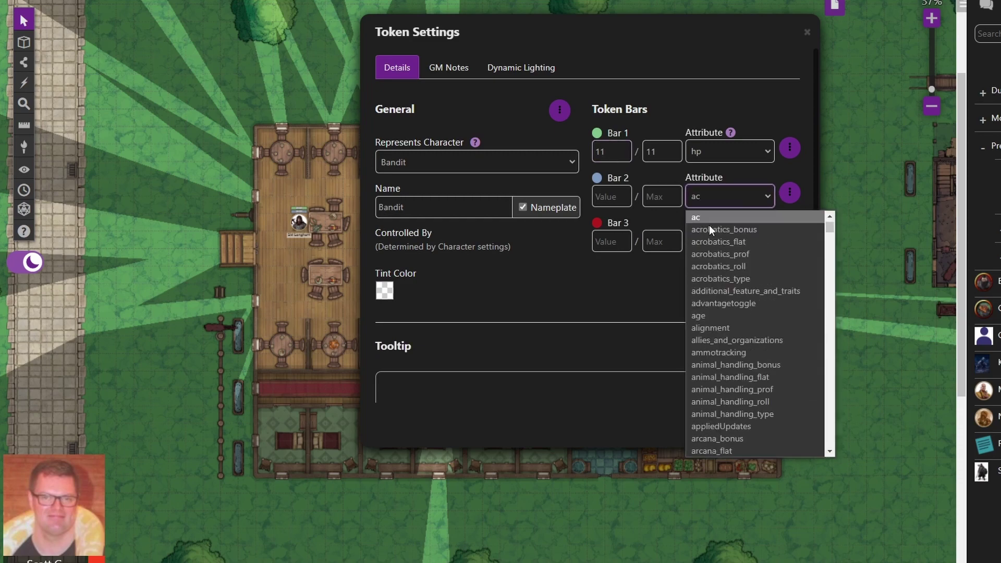
pyautogui.click(710, 224)
pyautogui.click(762, 428)
# Examine the tokens' nameplates and bars, and the lines of sight across the tavern and its grounds.
pyautogui.scroll(5, 523, 311)
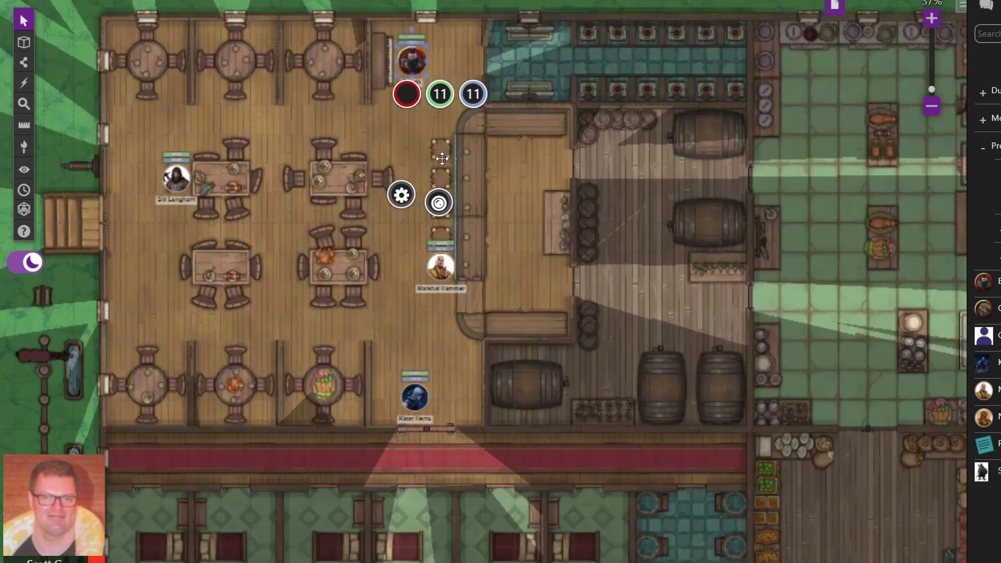
pyautogui.moveTo(412, 106)
pyautogui.click(311, 102)
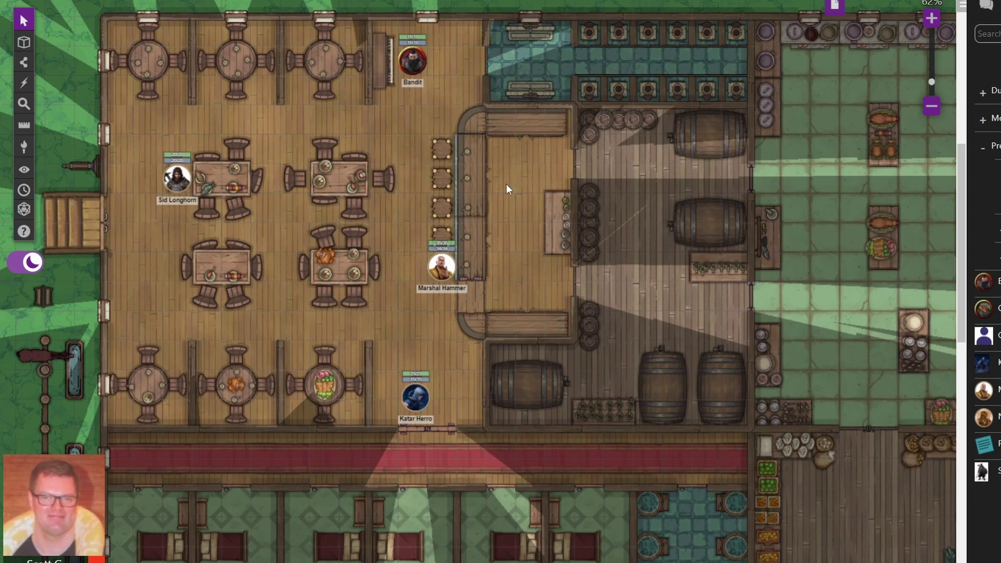
pyautogui.scroll(-3, 540, 151)
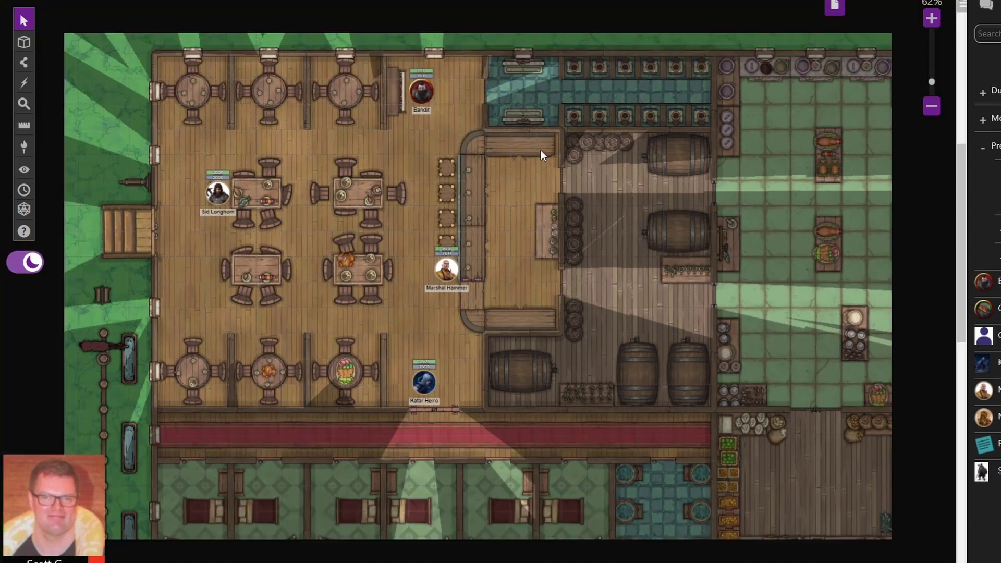
pyautogui.scroll(-3, 536, 152)
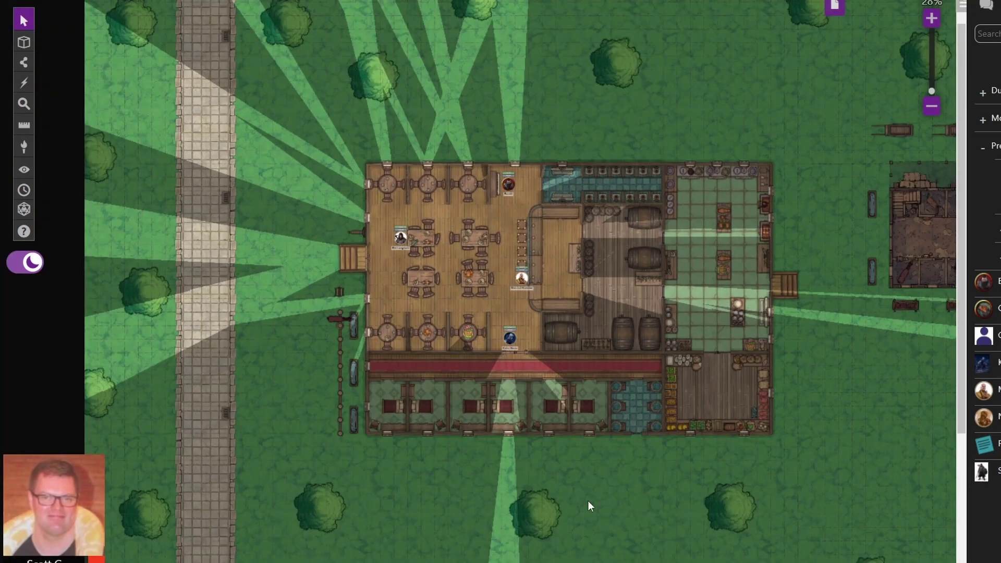
pyautogui.hscroll(2, 520, 281)
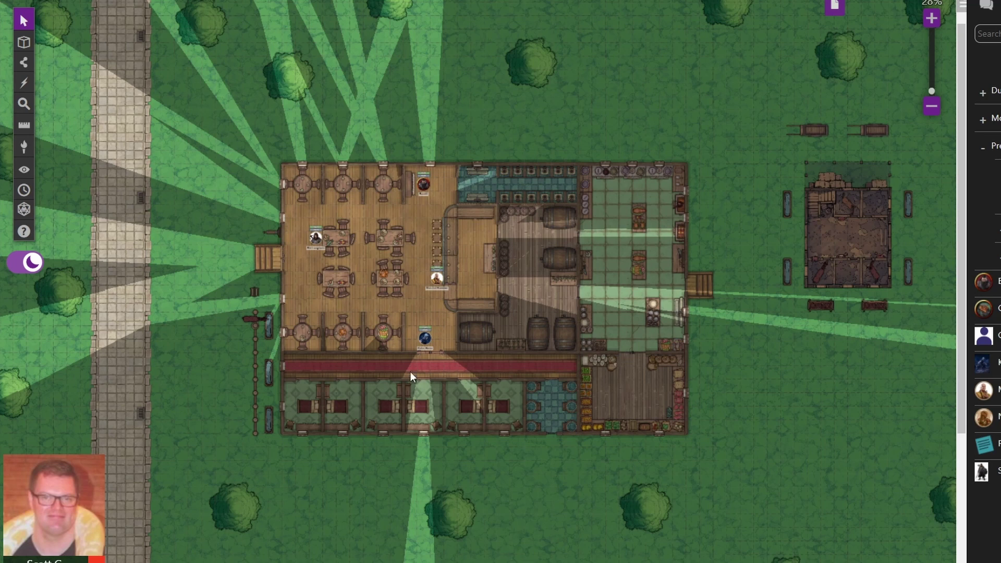
pyautogui.moveTo(436, 277)
pyautogui.mouseDown()
pyautogui.moveTo(720, 282)
pyautogui.moveTo(780, 239)
pyautogui.moveTo(831, 237)
pyautogui.moveTo(756, 257)
pyautogui.moveTo(714, 283)
pyautogui.moveTo(637, 287)
pyautogui.moveTo(626, 398)
pyautogui.moveTo(610, 304)
pyautogui.moveTo(576, 286)
pyautogui.moveTo(447, 293)
pyautogui.moveTo(428, 280)
pyautogui.mouseUp()
pyautogui.rightClick(427, 279)
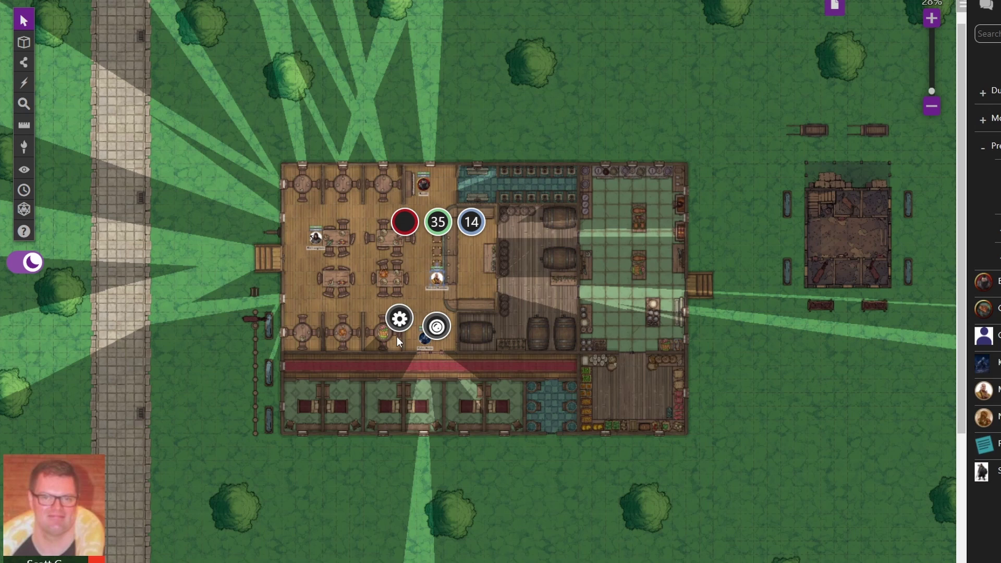
pyautogui.click(410, 292)
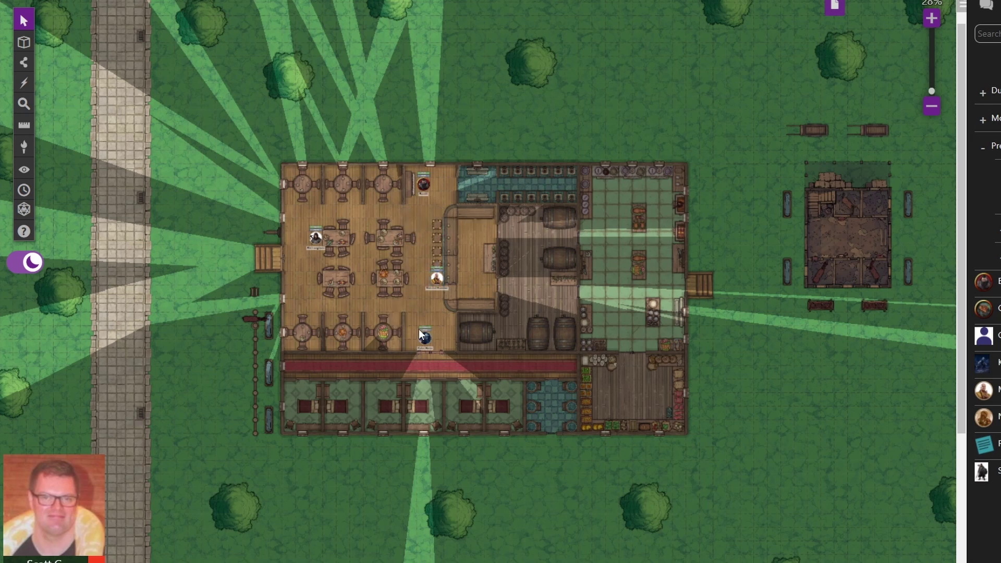
# Move the rogue's token north through the dining room to stand directly below the Bandit token.
pyautogui.moveTo(422, 340); pyautogui.dragTo(426, 211)
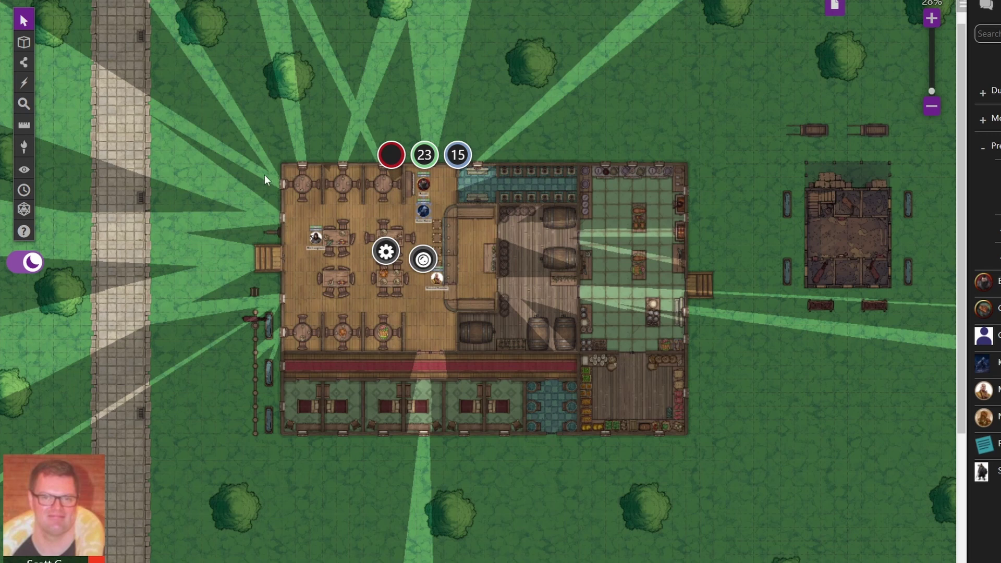
pyautogui.click(342, 134)
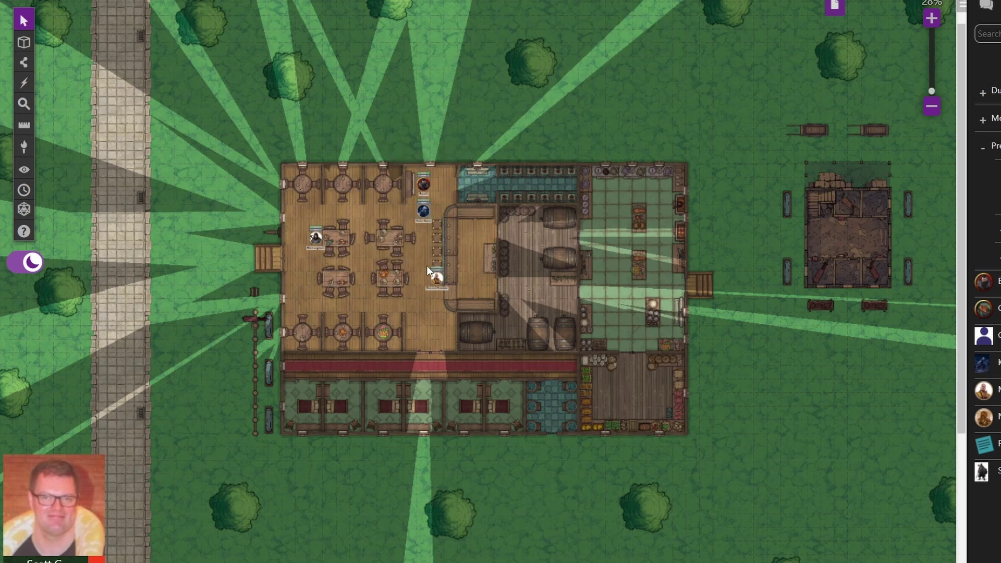